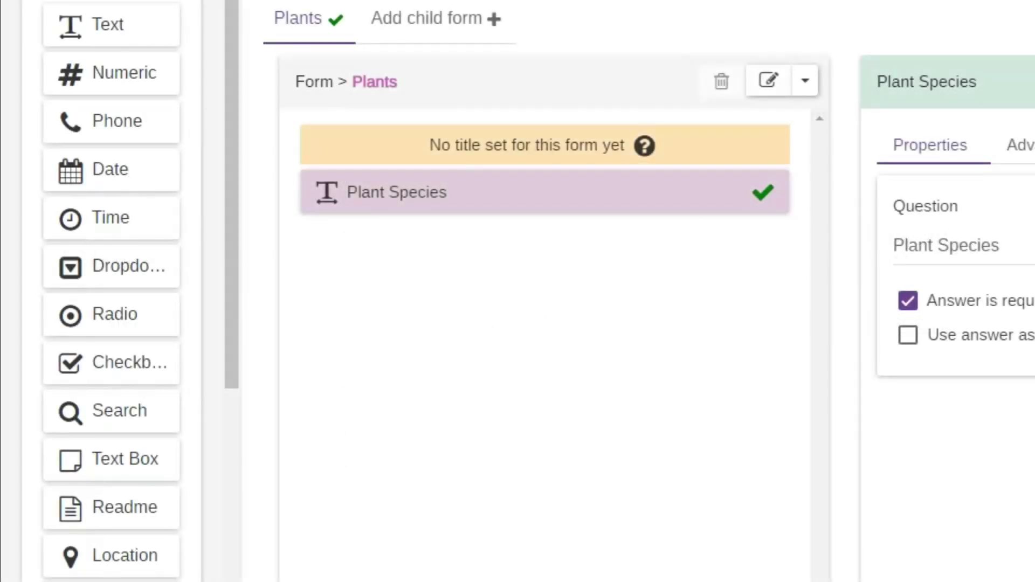
Step: Add a required numeric question "Species ID" below Plant Species in the Plants form
{"action": "left_click_drag", "start_coordinate": [111, 72], "coordinate": [335, 240]}
{"action": "type", "text": "Species ID"}
{"action": "left_click", "coordinate": [908, 296]}
Step: Try to add a dropdown question beginning "Whether en" below Species ID, and restart its text
{"action": "left_click_drag", "start_coordinate": [111, 266], "coordinate": [539, 288]}
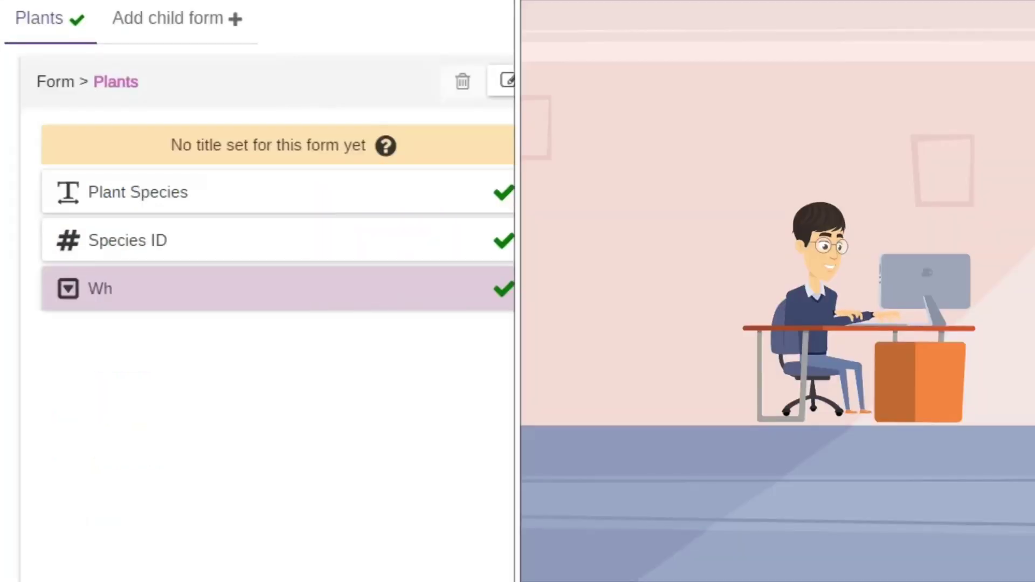
{"action": "type", "text": "ether en"}
{"action": "key", "text": "BackSpace"}
{"action": "key", "text": "BackSpace"}
{"action": "key", "text": "BackSpace"}
{"action": "key", "text": "BackSpace"}
{"action": "key", "text": "BackSpace"}
{"action": "key", "text": "BackSpace"}
{"action": "key", "text": "BackSpace"}
{"action": "key", "text": "BackSpace"}
{"action": "key", "text": "BackSpace"}
{"action": "key", "text": "BackSpace"}
{"action": "type", "text": "W"}
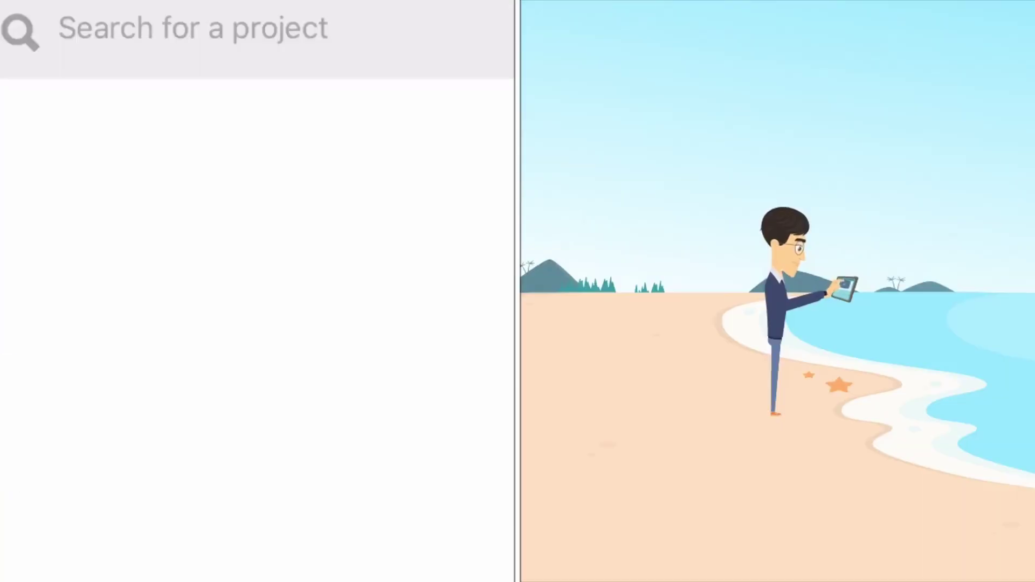
Step: Search the mobile app for the "Biodiversity" project and open Biodiversity Chandrapur from the project list
{"action": "left_click", "coordinate": [107, 30]}
{"action": "type", "text": "B"}
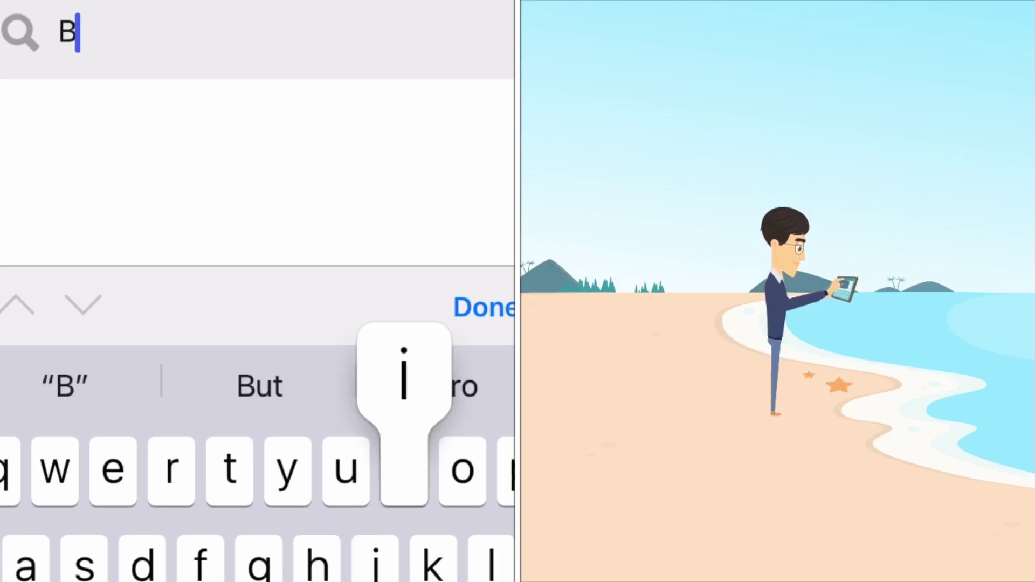
{"action": "type", "text": "iodiversity"}
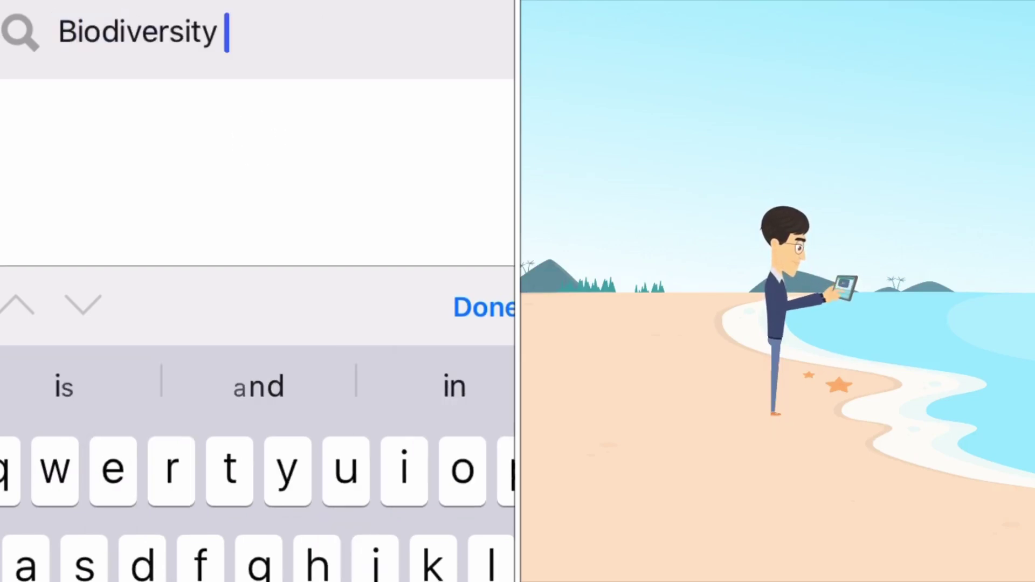
{"action": "left_click", "coordinate": [257, 168]}
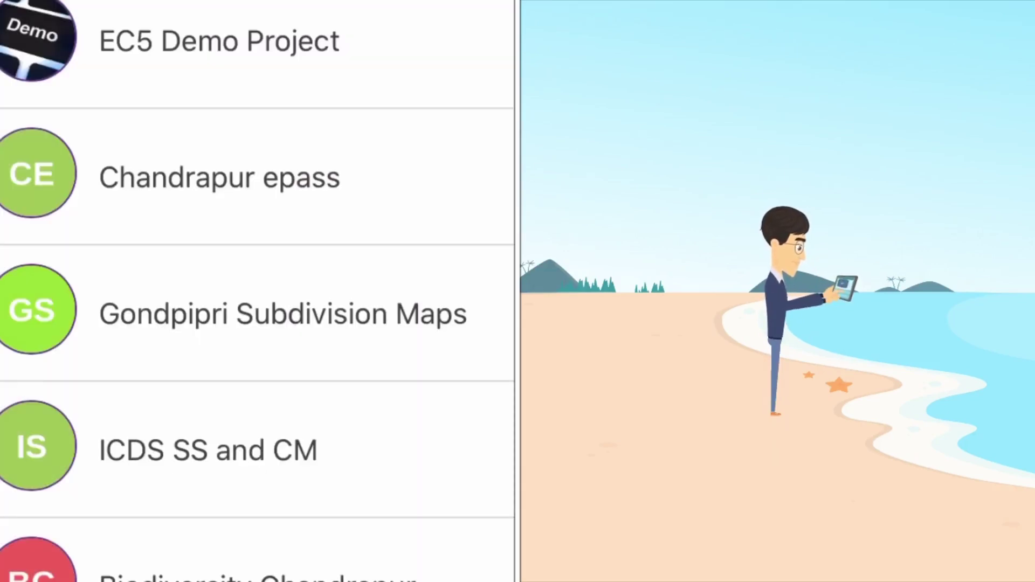
{"action": "left_click", "coordinate": [256, 555]}
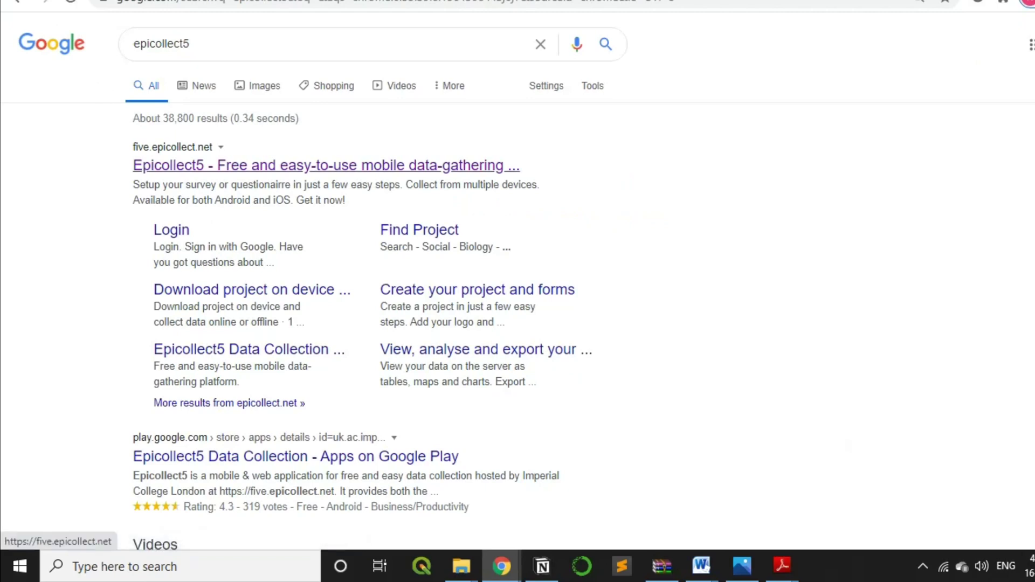
Step: Open the Epicollect5 website from the search results and look through its featured projects
{"action": "left_click", "coordinate": [324, 166]}
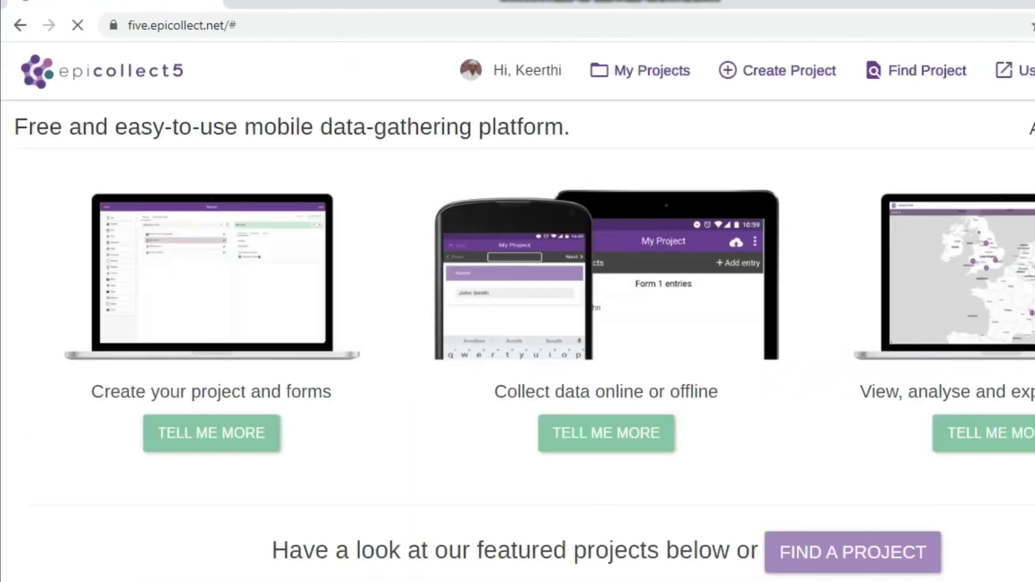
{"action": "scroll", "coordinate": [518, 340], "scroll_direction": "down", "scroll_amount": 2}
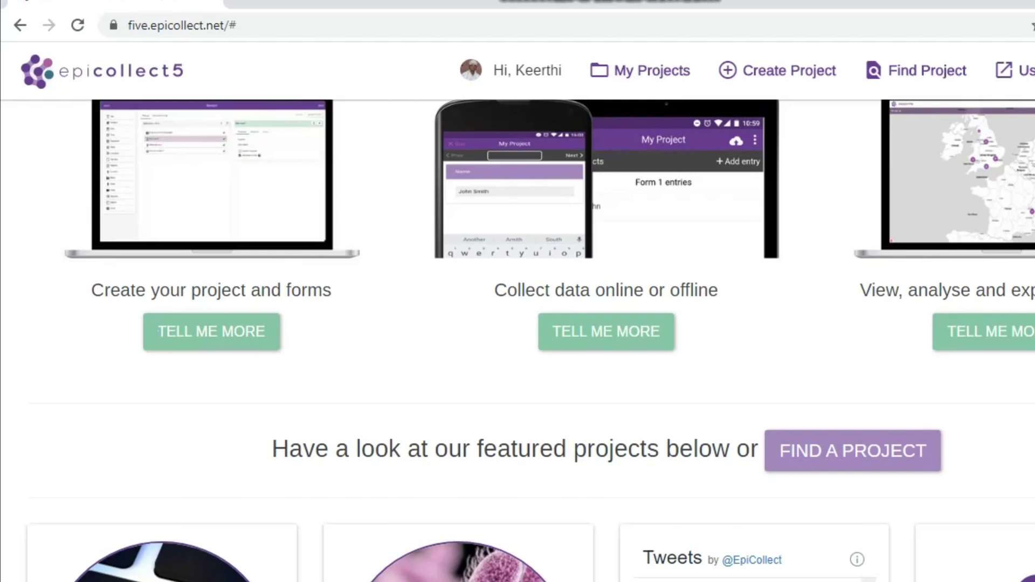
{"action": "scroll", "coordinate": [517, 339], "scroll_direction": "down", "scroll_amount": 4}
{"action": "scroll", "coordinate": [517, 340], "scroll_direction": "down", "scroll_amount": 6}
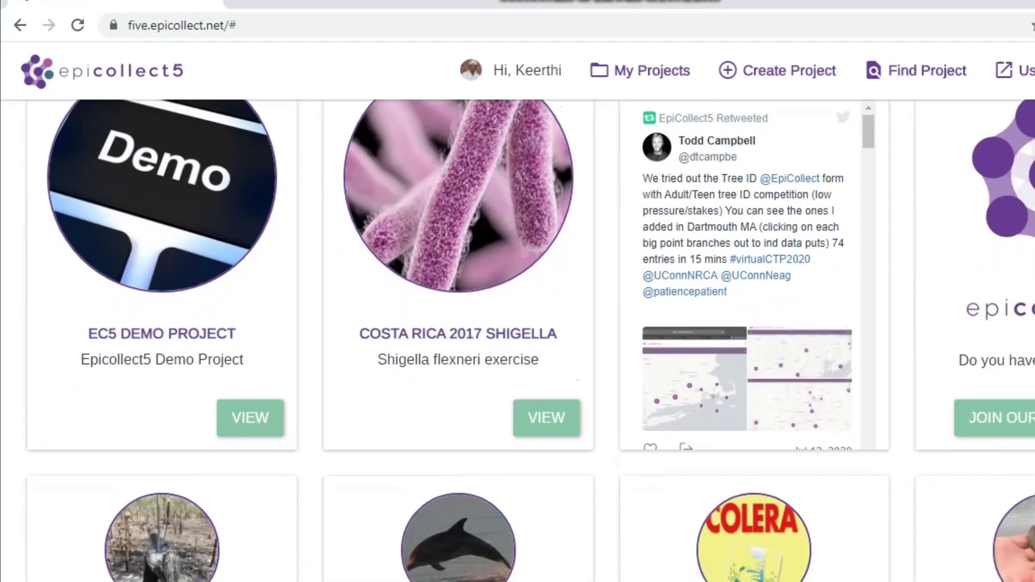
{"action": "scroll", "coordinate": [517, 339], "scroll_direction": "down", "scroll_amount": 3}
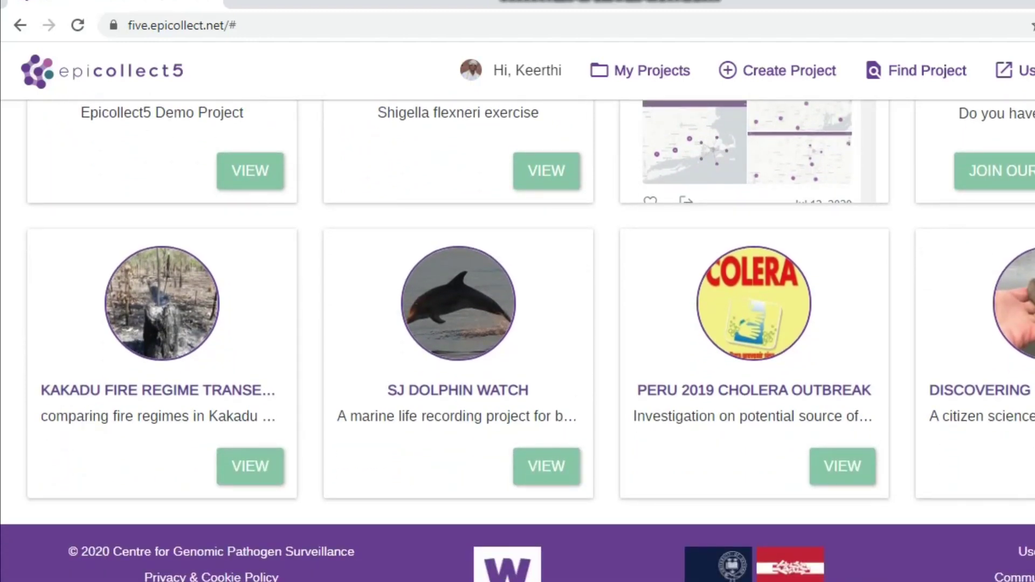
{"action": "scroll", "coordinate": [517, 340], "scroll_direction": "up", "scroll_amount": 8}
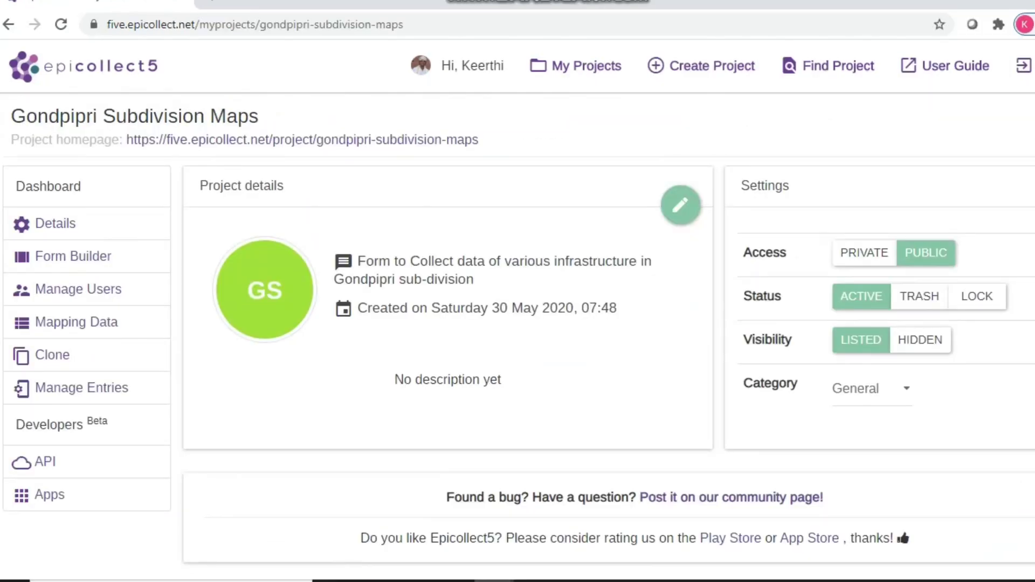
Step: Create a project "Biodiversity Chandrapur" with the description "Project to collect information about unique plant species in Chandrapur district" and a form named Plants
{"action": "left_click", "coordinate": [700, 65]}
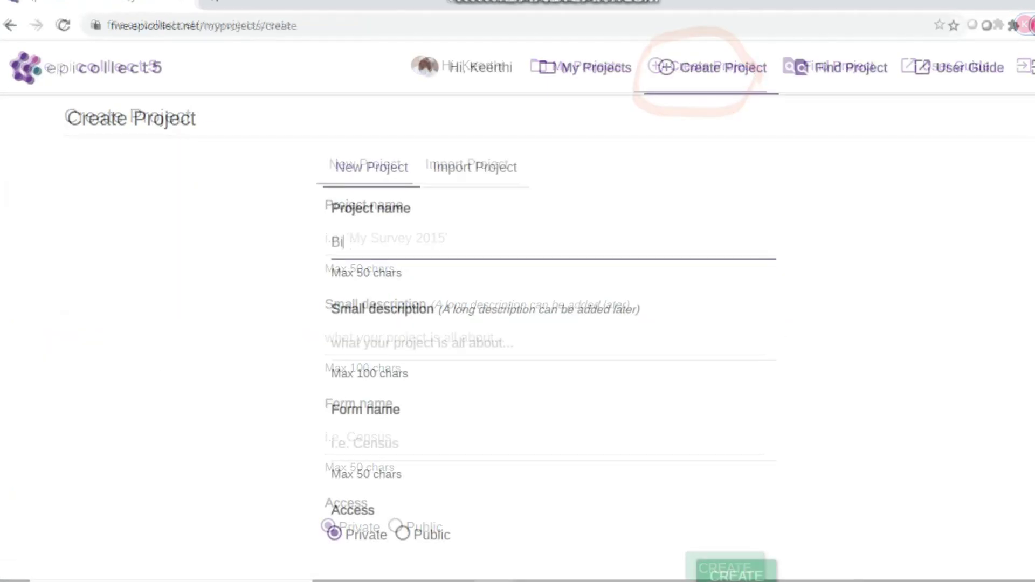
{"action": "type", "text": "odiversity Chandrapur"}
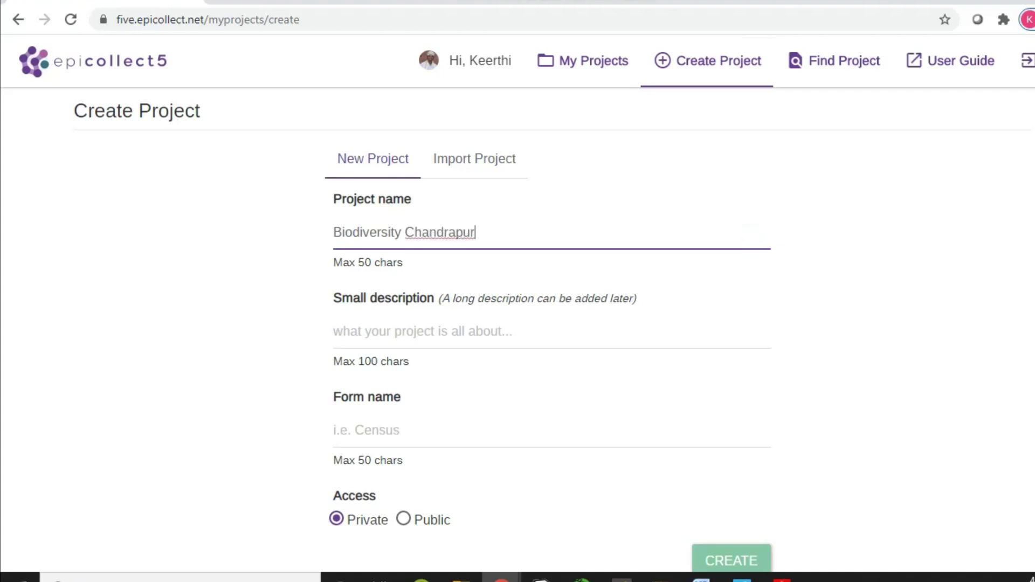
{"action": "type", "text": "in"}
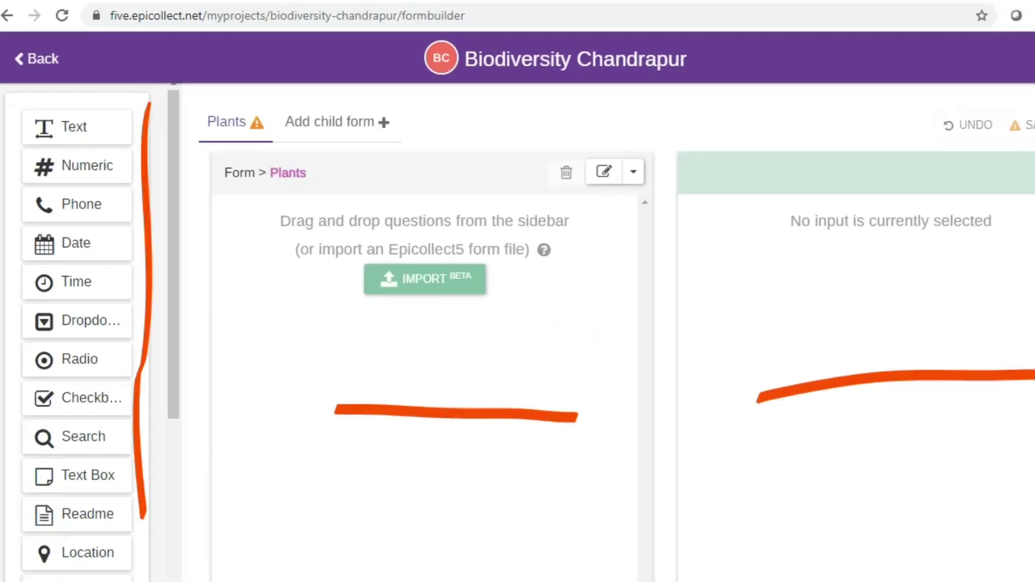
Step: Add a text question "Plant Species" to the empty Plants form and make its answer required
{"action": "left_click_drag", "start_coordinate": [74, 127], "coordinate": [301, 227]}
{"action": "type", "text": "Plant Species"}
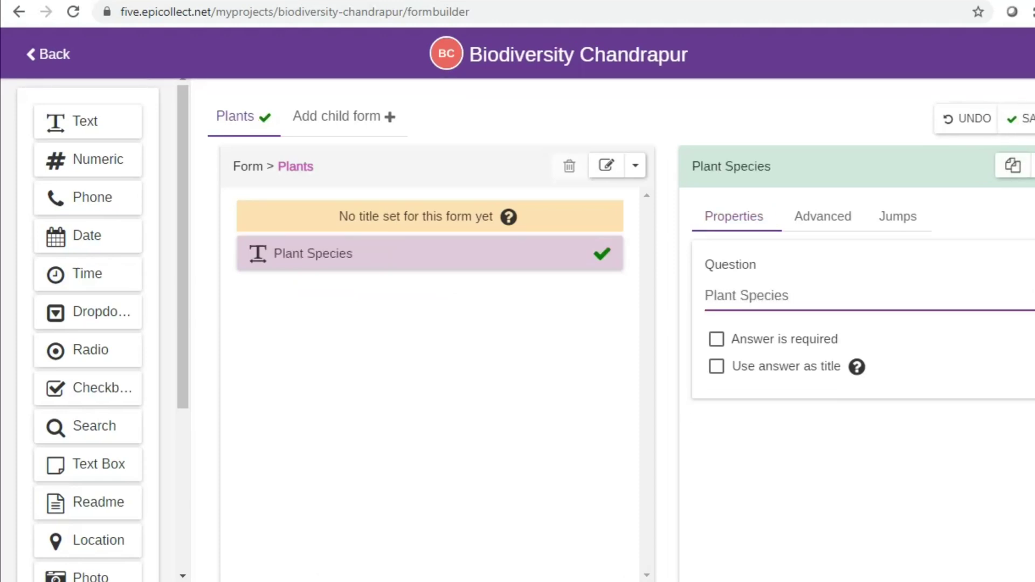
{"action": "left_click", "coordinate": [716, 339]}
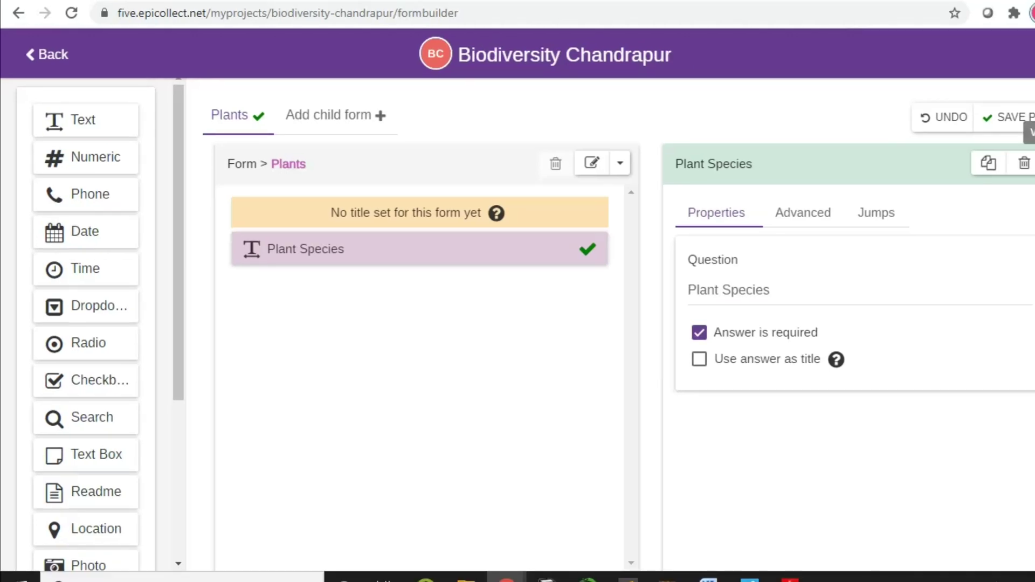
Step: Add a numeric question "Species ID" below the Plant Species question
{"action": "left_click_drag", "start_coordinate": [95, 157], "coordinate": [280, 286]}
{"action": "left_click", "coordinate": [749, 289]}
{"action": "type", "text": "Species  ID"}
{"action": "key", "text": "Tab"}
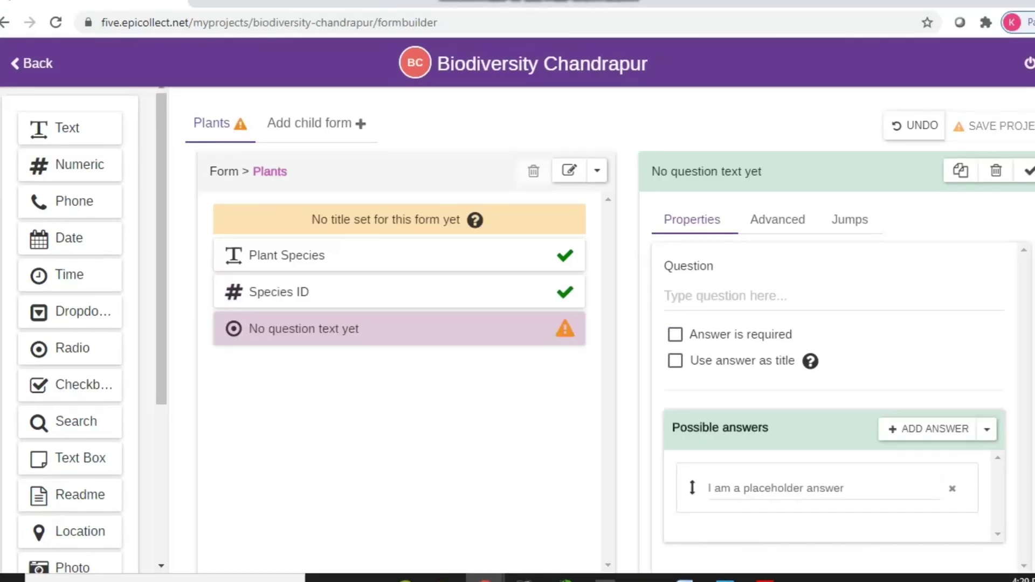
Step: Word the new radio question below Species ID as "Whether endangered?" and make its answer required
{"action": "left_click", "coordinate": [725, 295]}
{"action": "type", "text": "W"}
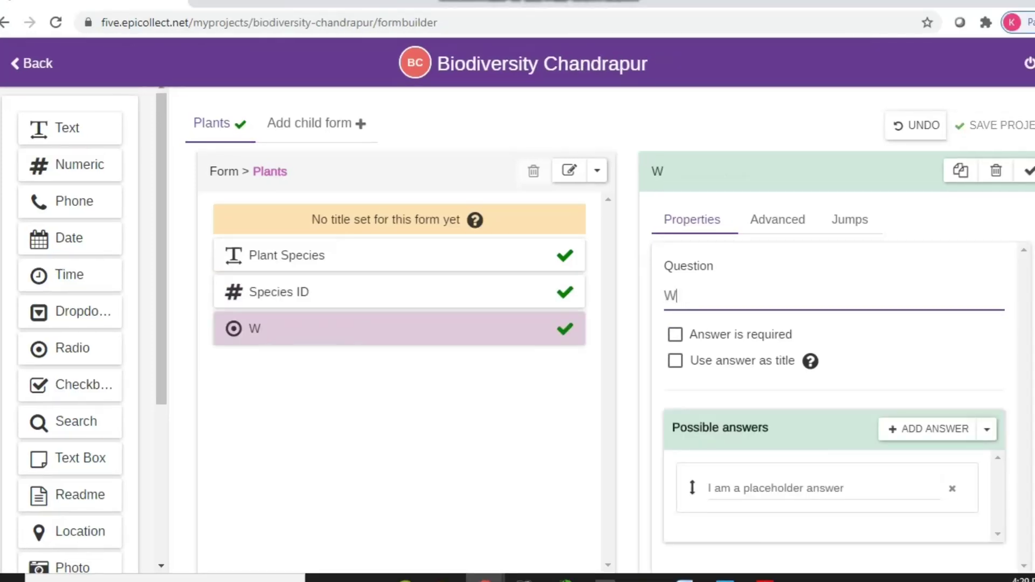
{"action": "type", "text": "hteh"}
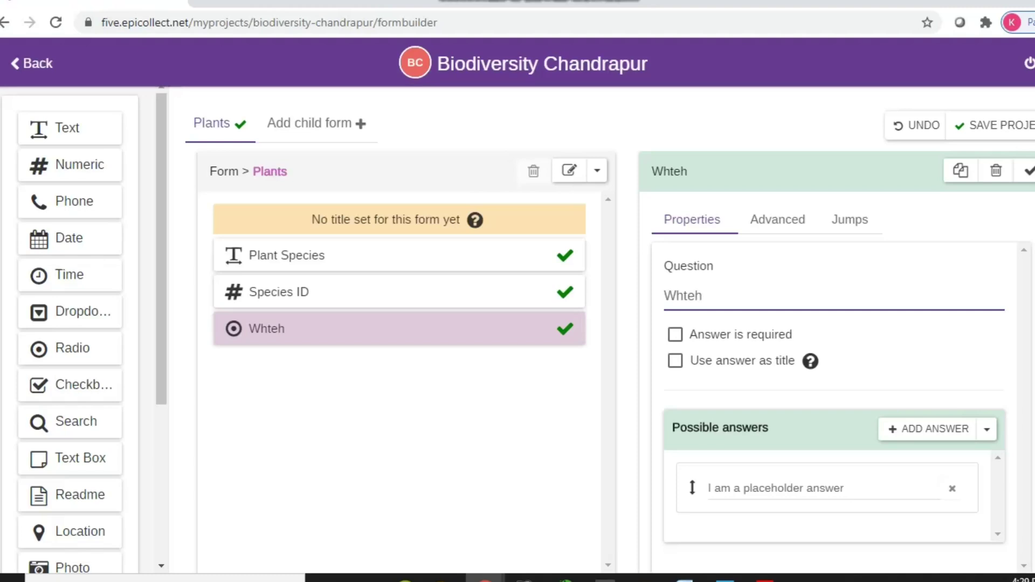
{"action": "key", "text": "BackSpace"}
{"action": "key", "text": "BackSpace"}
{"action": "key", "text": "BackSpace"}
{"action": "type", "text": "ether eng"}
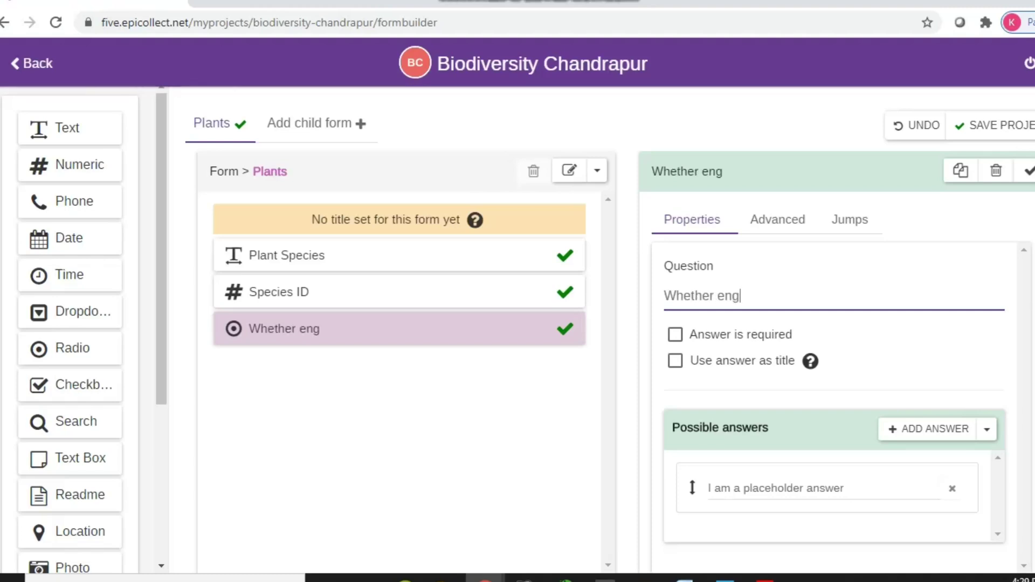
{"action": "key", "text": "BackSpace"}
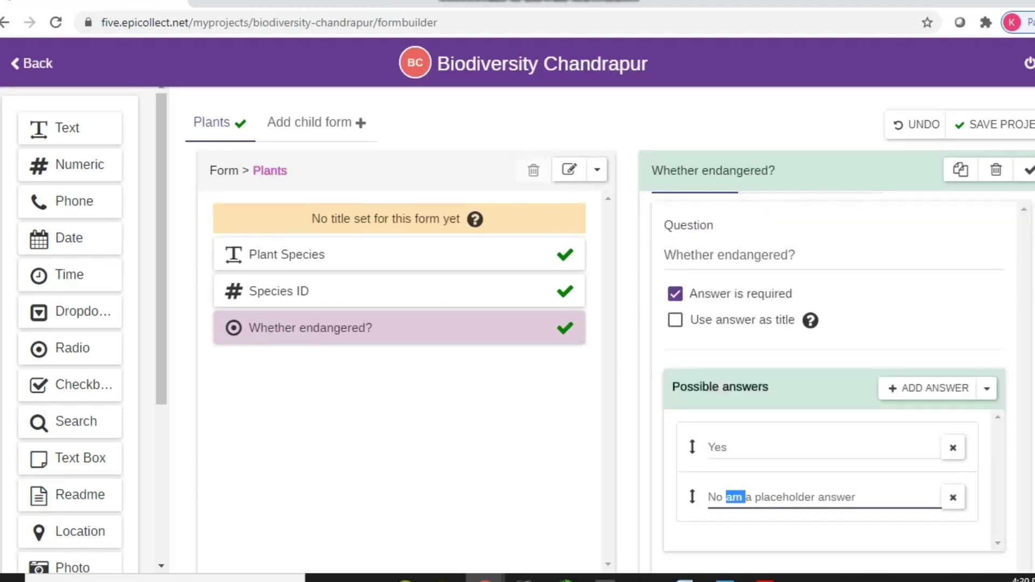
Step: Clear the leftover placeholder text from the endangered question's second possible answer so it reads "No"
{"action": "key", "text": "shift+End"}
{"action": "key", "text": "Left"}
{"action": "key", "text": "Delete"}
{"action": "key", "text": "Delete"}
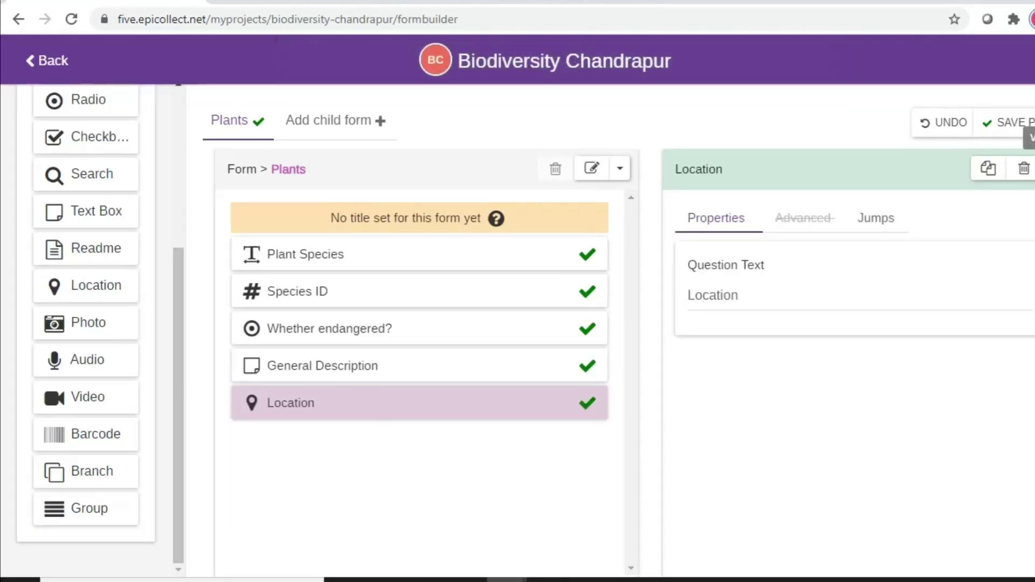
Step: Add a photo question "Capture Photo" below the Location question
{"action": "left_click_drag", "start_coordinate": [86, 322], "coordinate": [280, 448]}
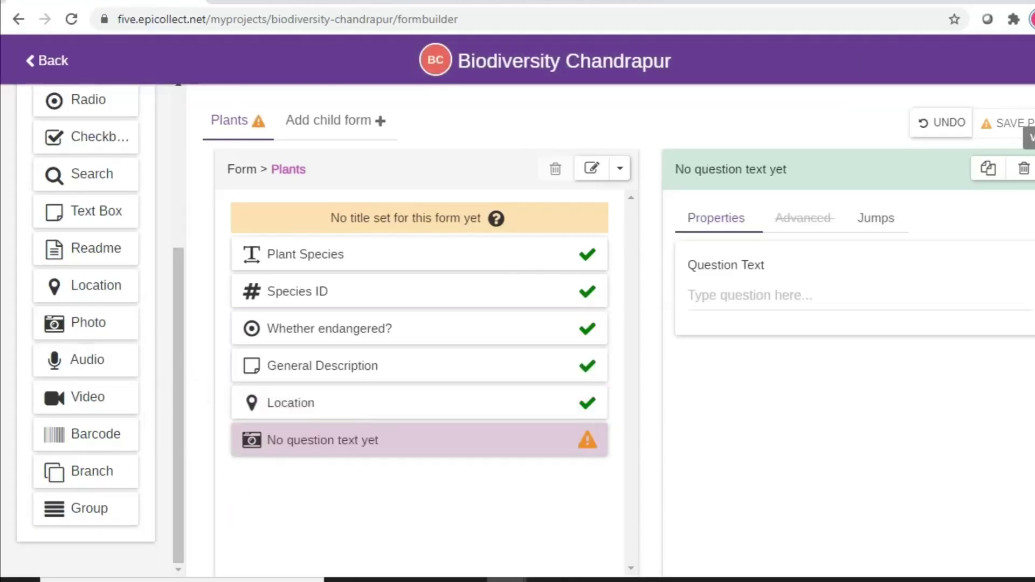
{"action": "left_click", "coordinate": [754, 295]}
{"action": "type", "text": "Capture Photo"}
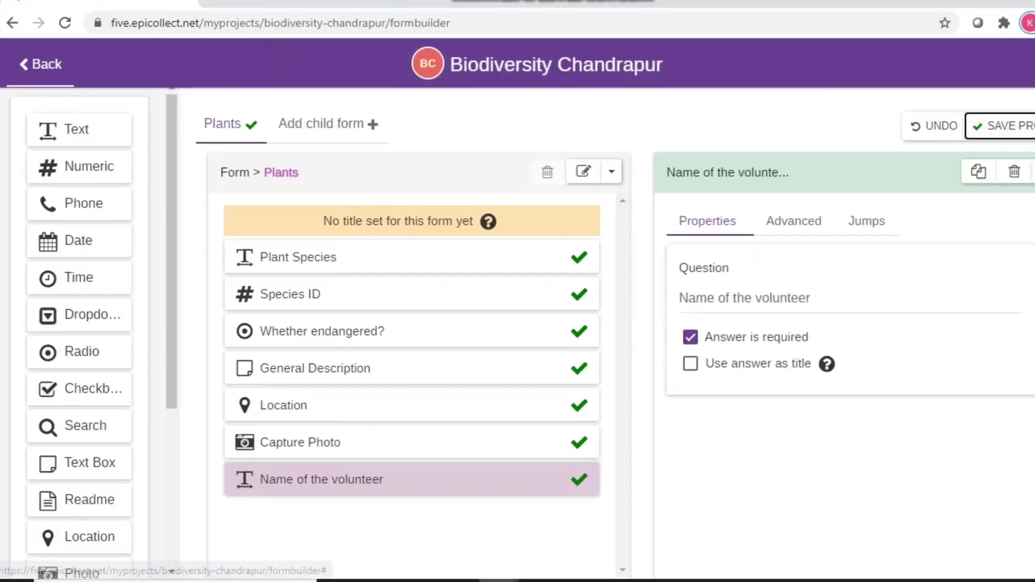
Step: Leave the form builder and return to the project's details page
{"action": "left_click", "coordinate": [43, 64]}
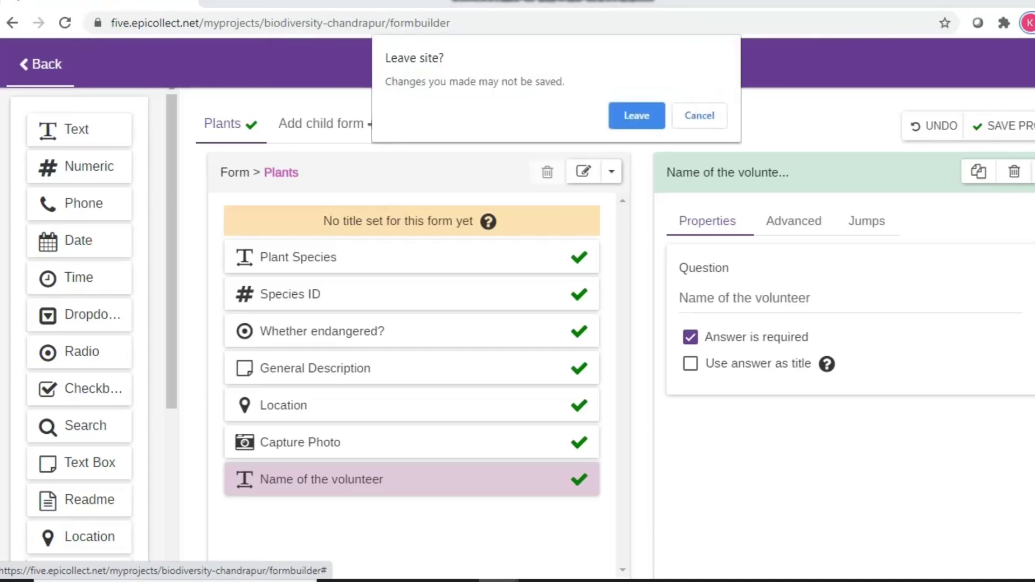
{"action": "key", "text": "Return"}
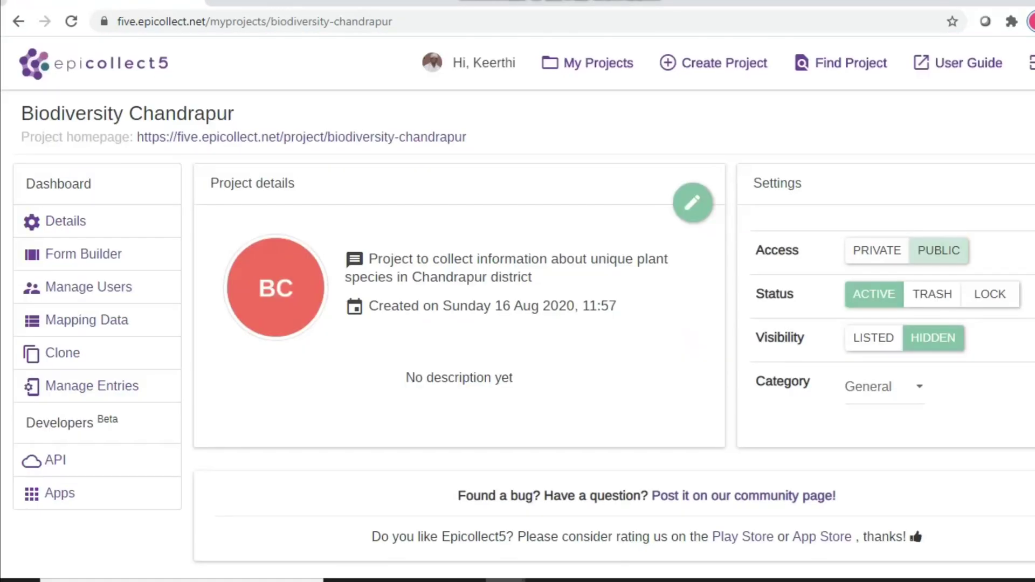
Step: Set the project's visibility to Listed and its category to Biology
{"action": "mouse_move", "coordinate": [771, 140]}
{"action": "left_mouse_down"}
{"action": "mouse_move", "coordinate": [734, 158]}
{"action": "mouse_move", "coordinate": [754, 153]}
{"action": "left_mouse_up"}
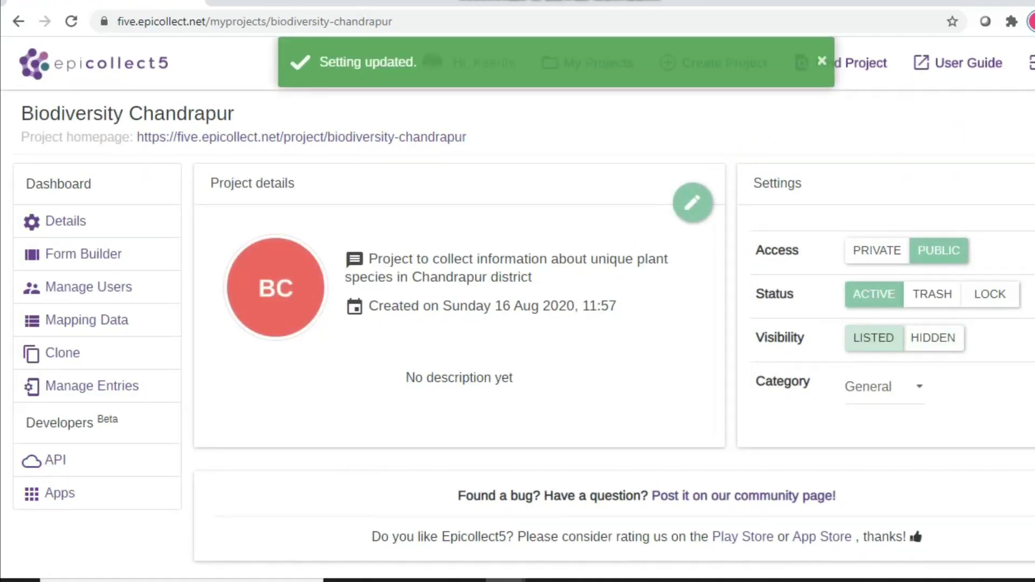
{"action": "left_click", "coordinate": [884, 386]}
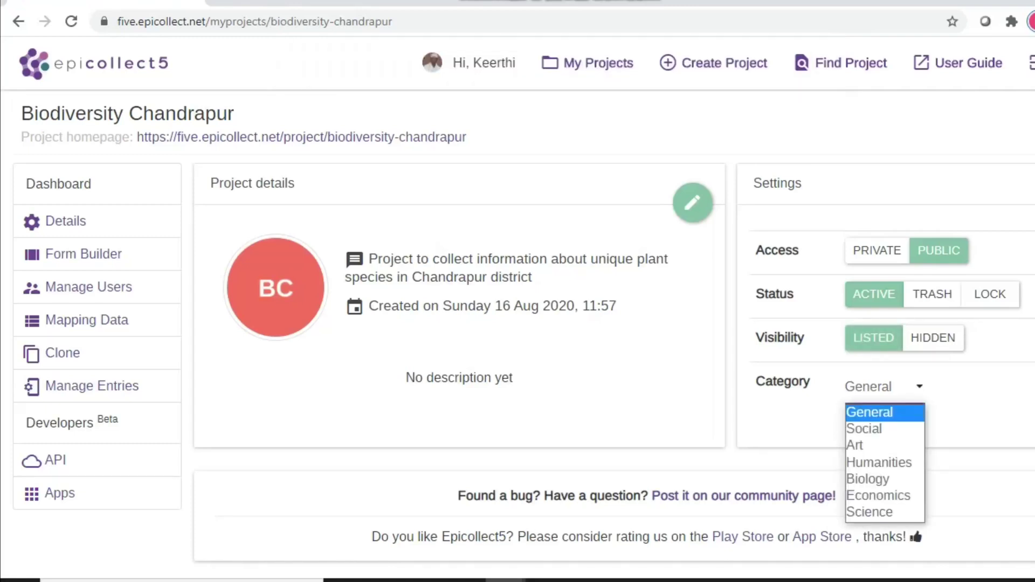
{"action": "left_click", "coordinate": [868, 479]}
{"action": "scroll", "coordinate": [518, 334], "scroll_direction": "down", "scroll_amount": 3}
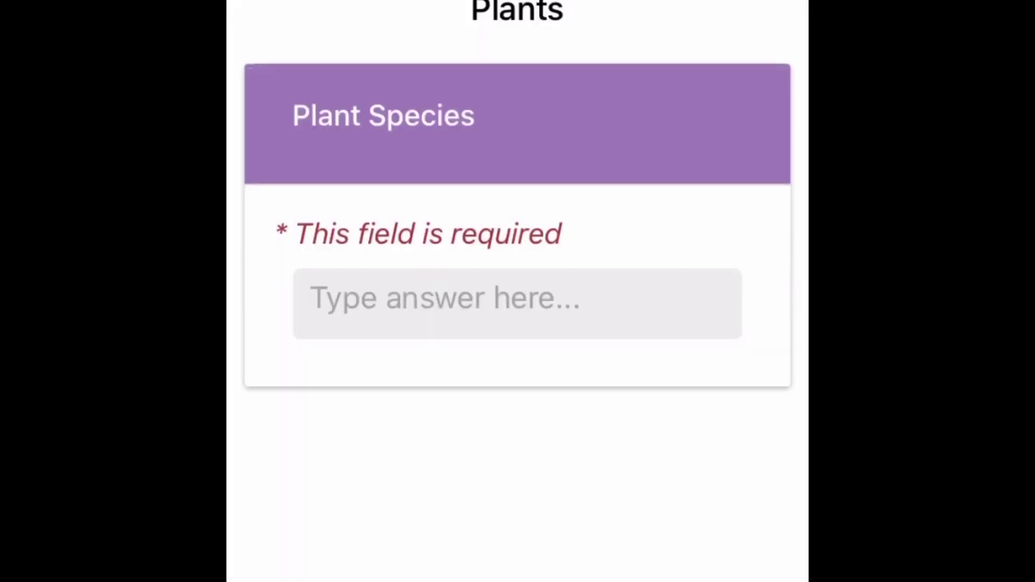
Step: In the mobile app's Plants entry, answer Plant Species with "Ocimum tenuifloru"
{"action": "left_click", "coordinate": [517, 303]}
{"action": "type", "text": "Ocimum tenui"}
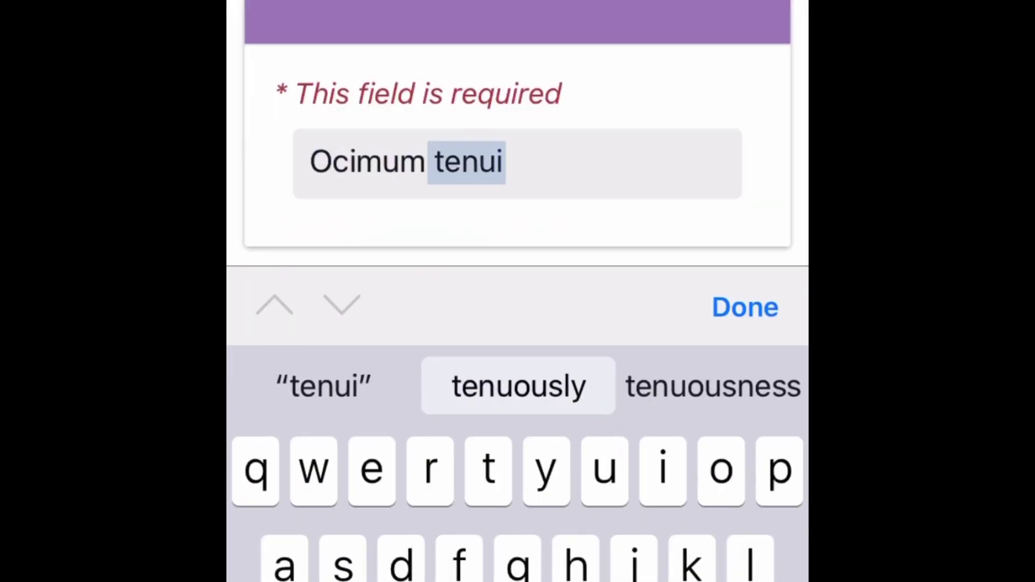
{"action": "type", "text": "floru"}
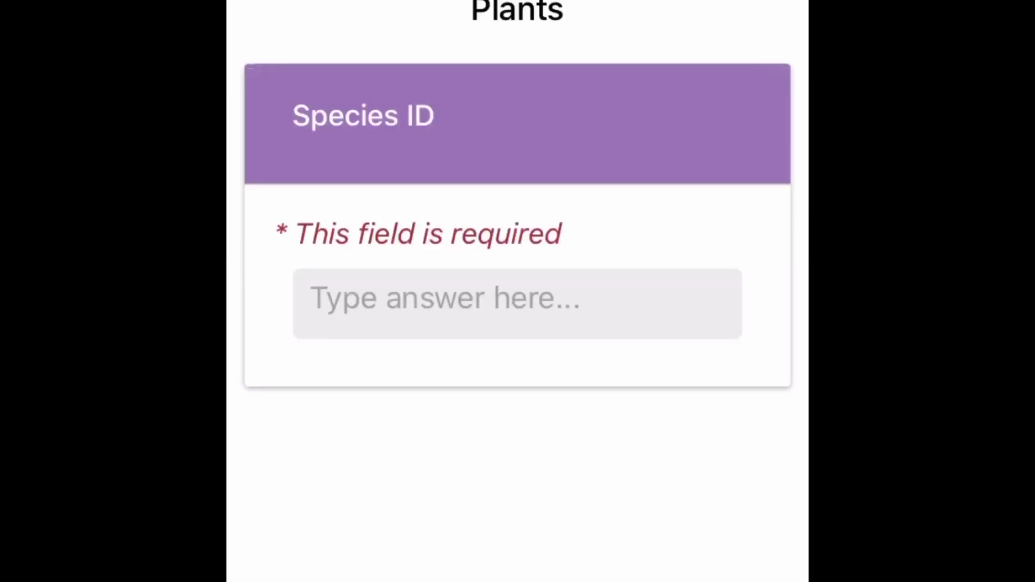
Step: Answer the Species ID question with 456 and confirm it
{"action": "left_click", "coordinate": [517, 304]}
{"action": "type", "text": "123"}
{"action": "left_click", "coordinate": [743, 305]}
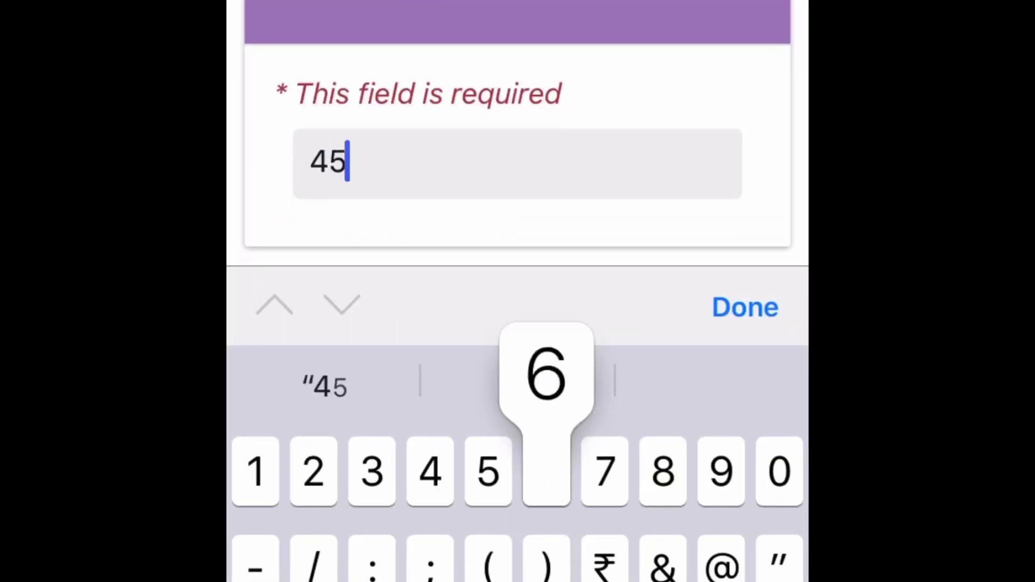
{"action": "key", "text": "Return"}
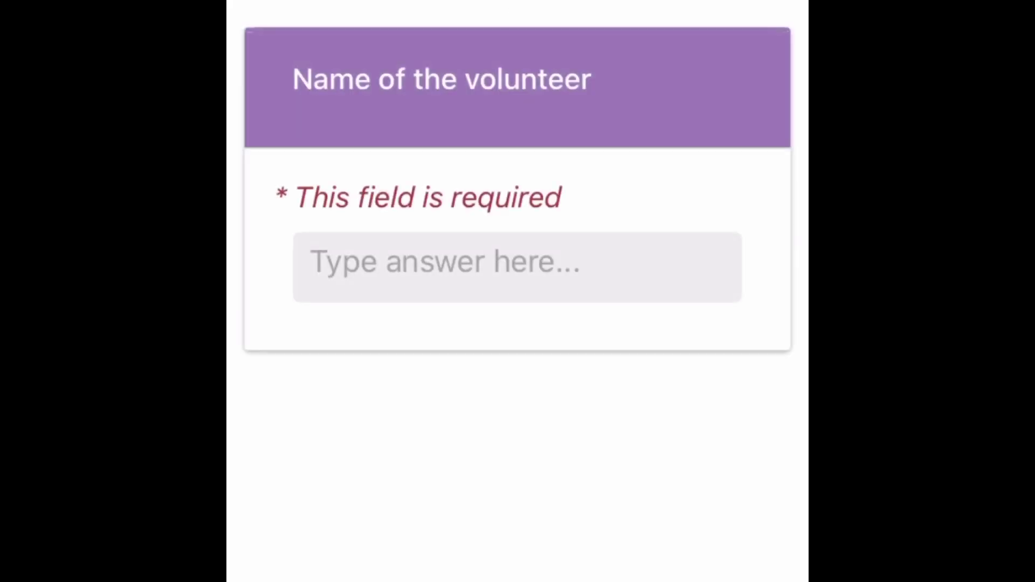
Step: Enter the volunteer's name as the last answer and proceed to the entry's save page
{"action": "left_click", "coordinate": [517, 261]}
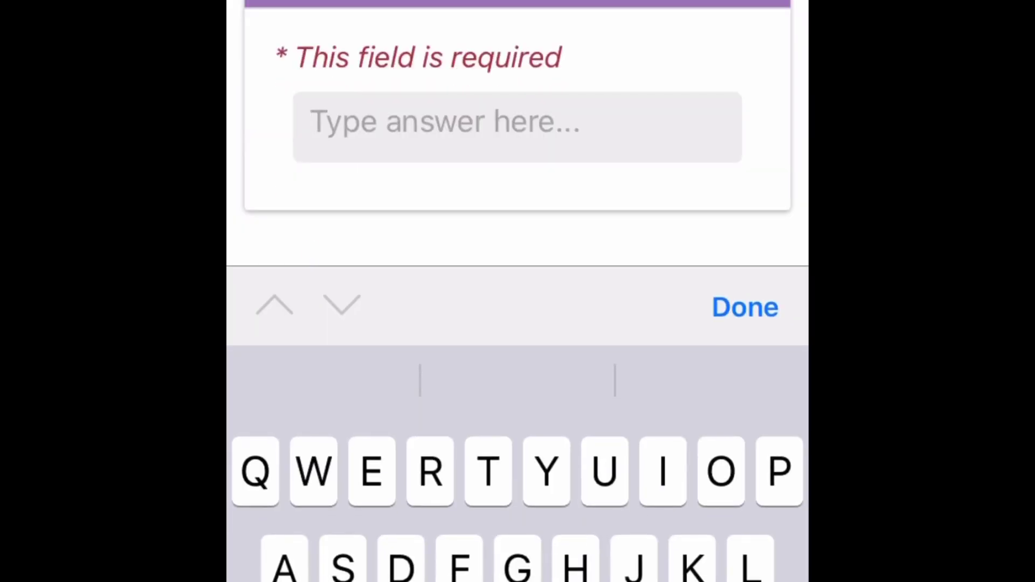
{"action": "left_click", "coordinate": [518, 127]}
{"action": "type", "text": "Sam"}
{"action": "left_click", "coordinate": [745, 308]}
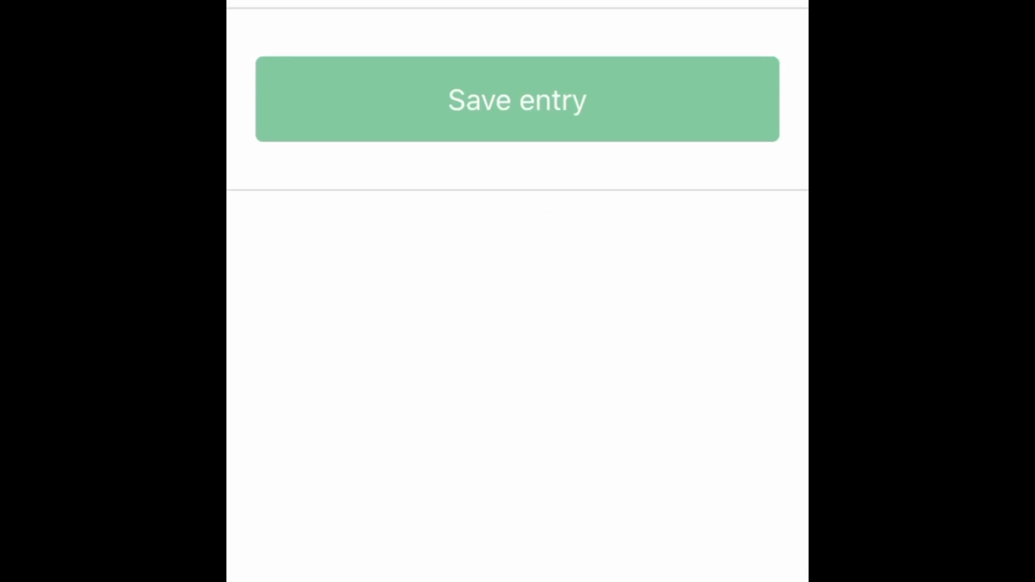
Step: Save the completed plant entry and start uploading the collected Plants entries
{"action": "left_click", "coordinate": [518, 99]}
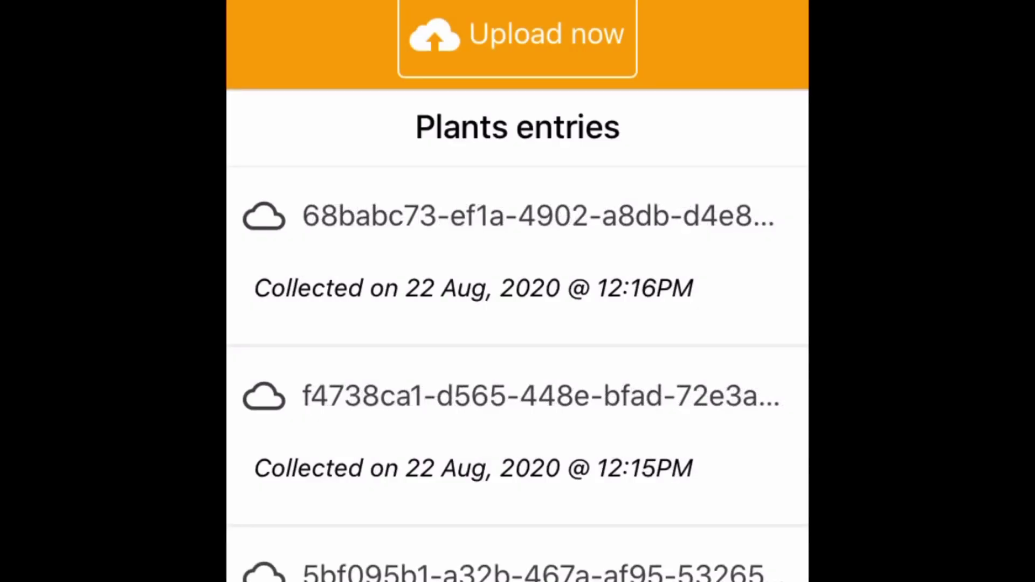
{"action": "left_click", "coordinate": [517, 38]}
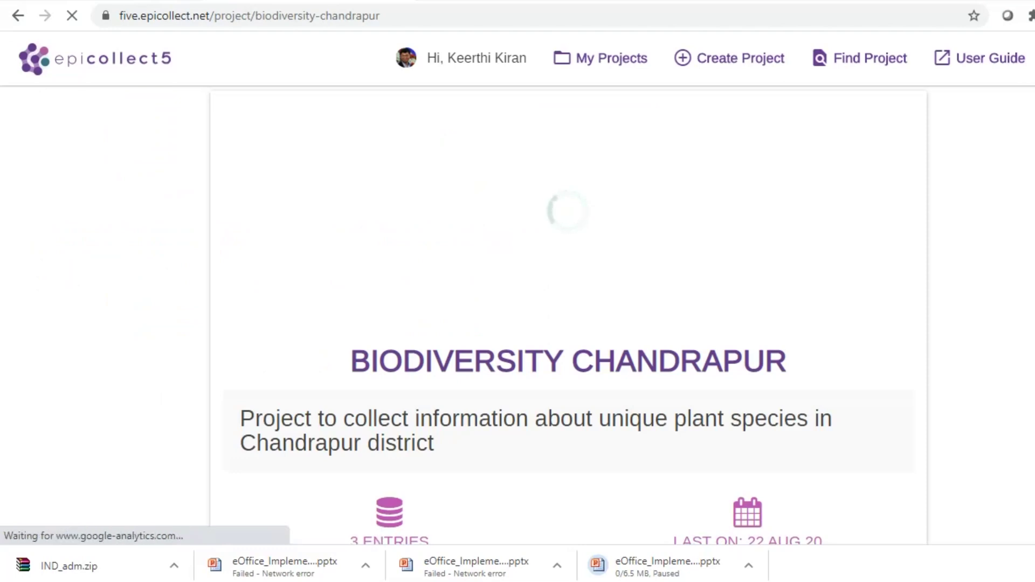
Step: Switch to the Biodiversity Chandrapur project page on the Epicollect5 website and open its collected Plants data
{"action": "scroll", "coordinate": [568, 315], "scroll_direction": "down", "scroll_amount": 5}
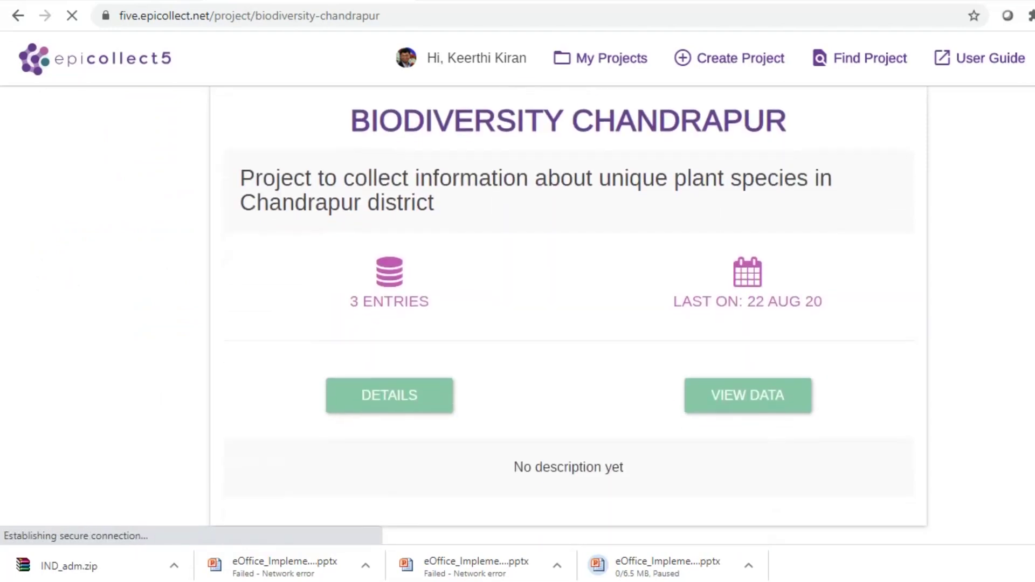
{"action": "left_click", "coordinate": [747, 331]}
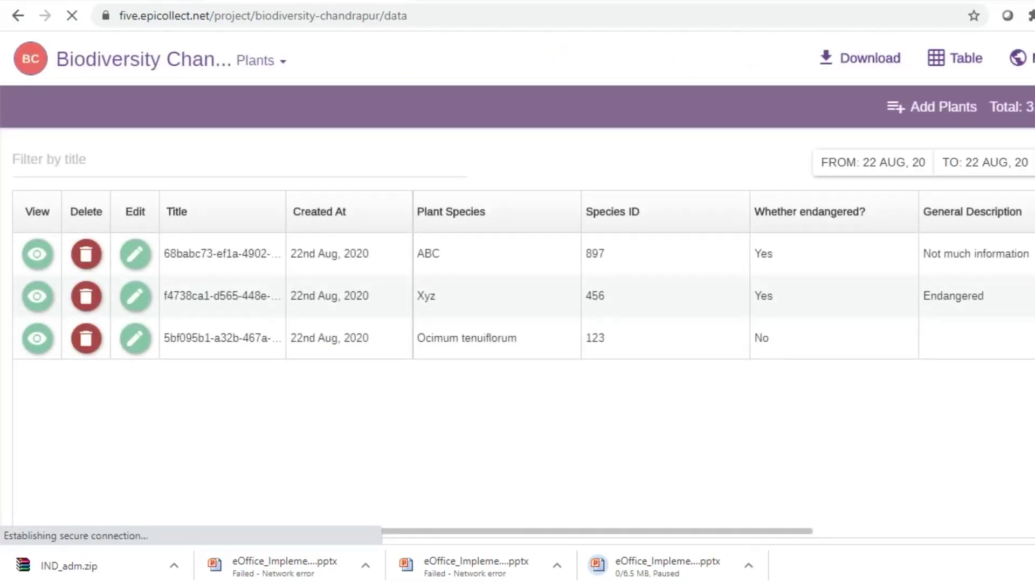
{"action": "left_click", "coordinate": [261, 60]}
{"action": "left_click", "coordinate": [261, 60]}
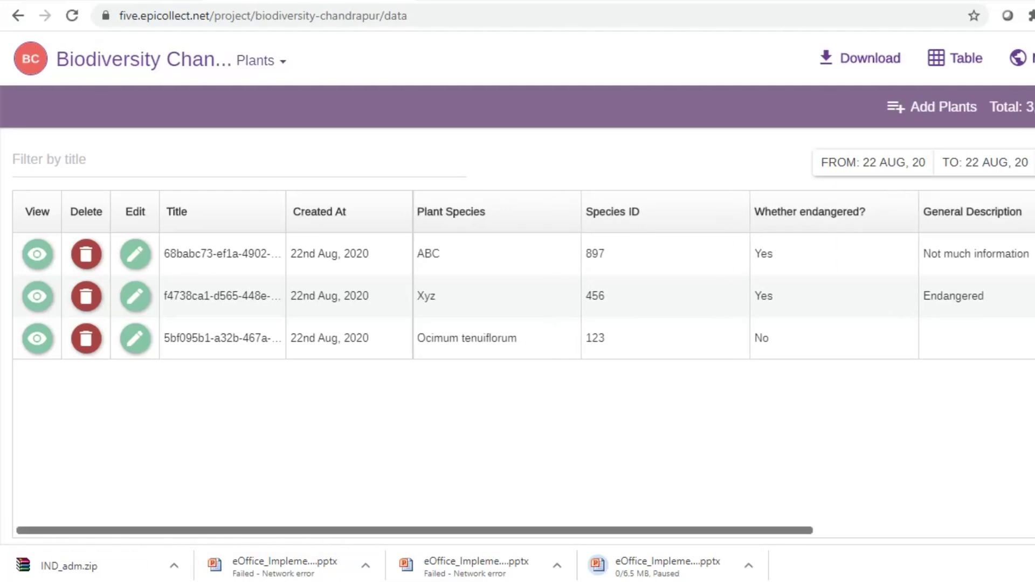
Step: Examine the uploaded Plants entries in the table, from the plant species answers across to the location and photo columns
{"action": "left_click_drag", "start_coordinate": [290, 253], "coordinate": [418, 212]}
{"action": "left_click", "coordinate": [429, 253]}
{"action": "double_click", "coordinate": [428, 253]}
{"action": "left_click", "coordinate": [428, 254]}
{"action": "double_click", "coordinate": [440, 338]}
{"action": "left_click", "coordinate": [439, 338]}
{"action": "left_click_drag", "start_coordinate": [415, 531], "coordinate": [738, 530]}
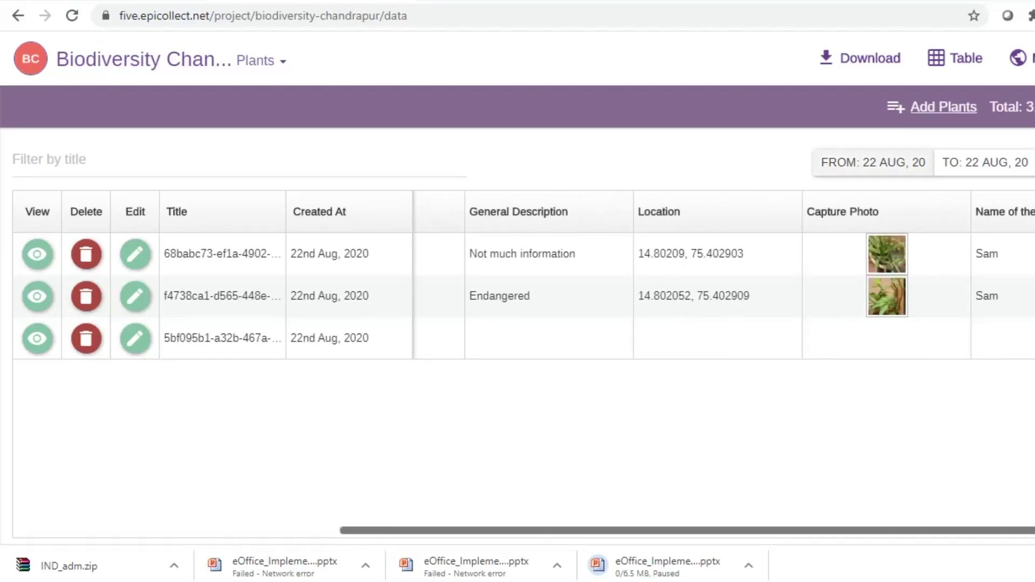
{"action": "mouse_move", "coordinate": [811, 59]}
{"action": "left_mouse_down"}
{"action": "mouse_move", "coordinate": [1031, 58]}
{"action": "mouse_move", "coordinate": [813, 58]}
{"action": "left_mouse_up"}
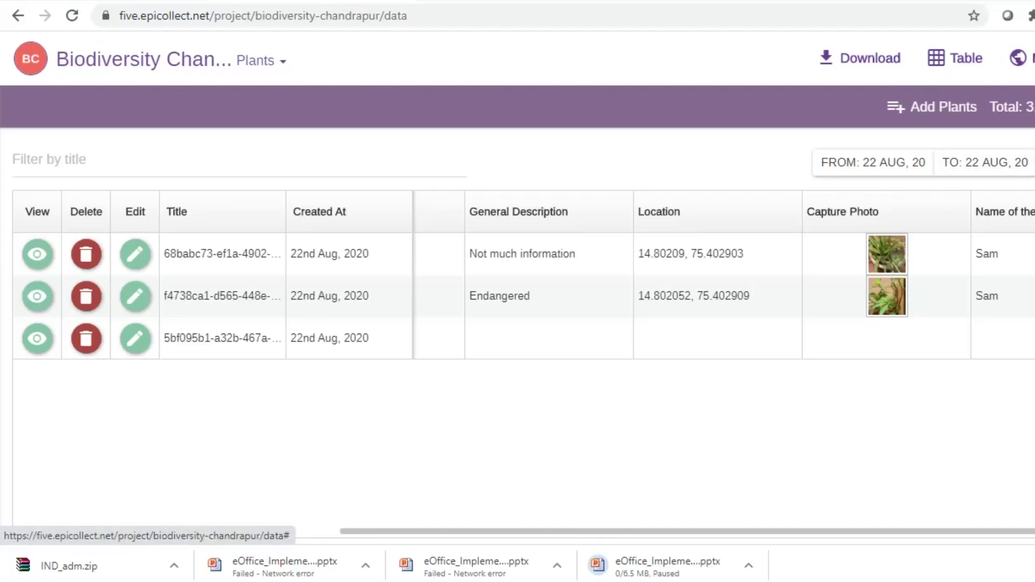
Step: Show the Plants entries on the map, expand the entry cluster and view its surrounding area
{"action": "left_click", "coordinate": [1022, 58]}
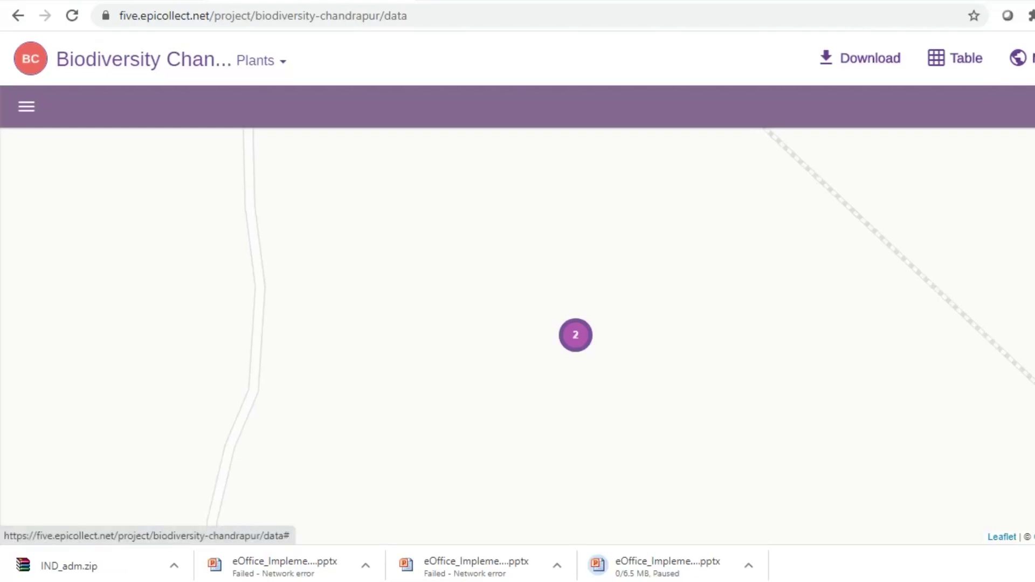
{"action": "left_click", "coordinate": [575, 335]}
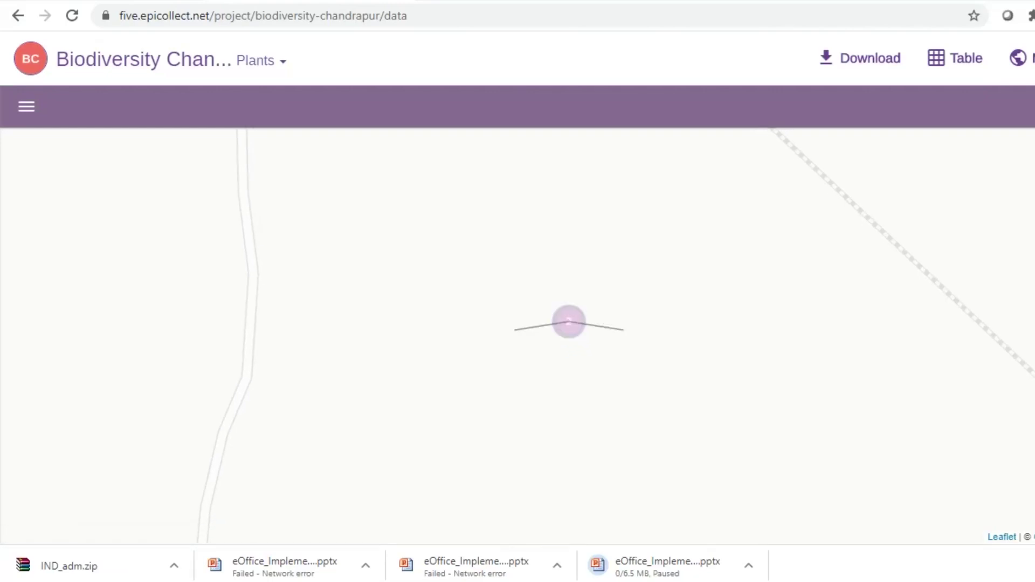
{"action": "key", "text": "minus"}
{"action": "key", "text": "minus"}
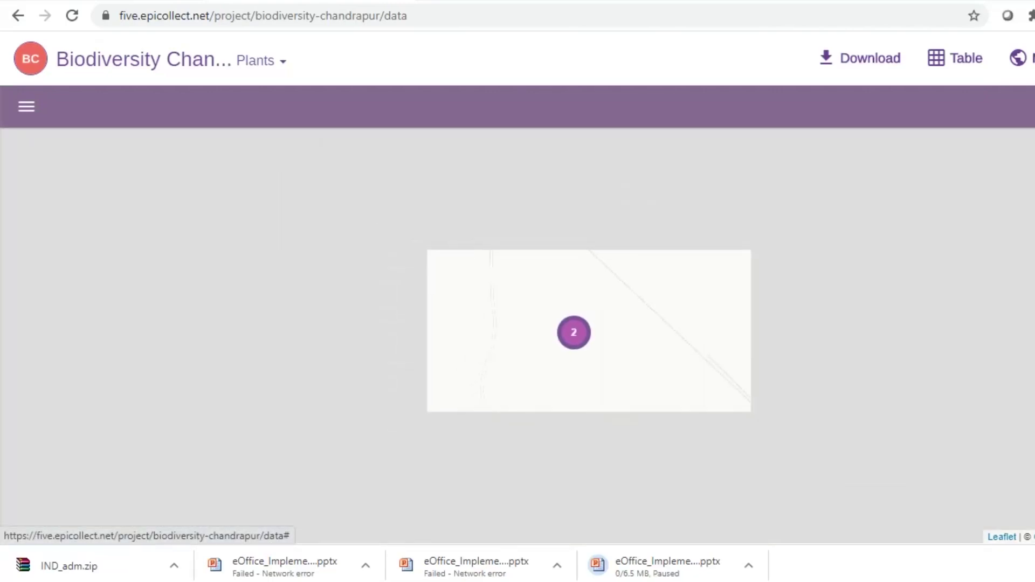
{"action": "scroll", "coordinate": [574, 333], "scroll_direction": "down", "scroll_amount": 2}
{"action": "scroll", "coordinate": [575, 334], "scroll_direction": "down", "scroll_amount": 1}
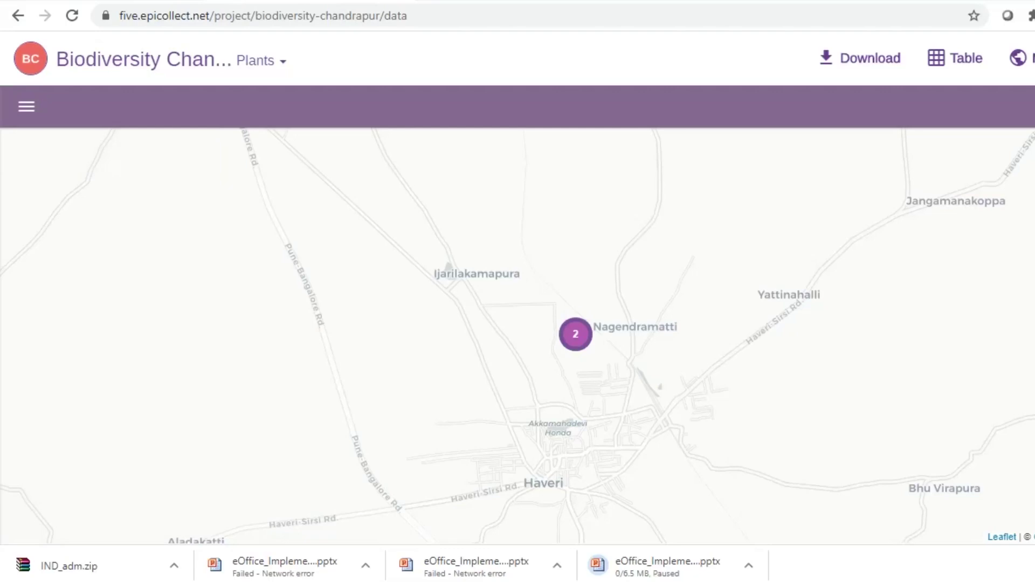
Step: Return to the entries table and download the data as CSV with the EC5_AUTO mapping and LIFETIME timeframe
{"action": "left_click", "coordinate": [954, 58]}
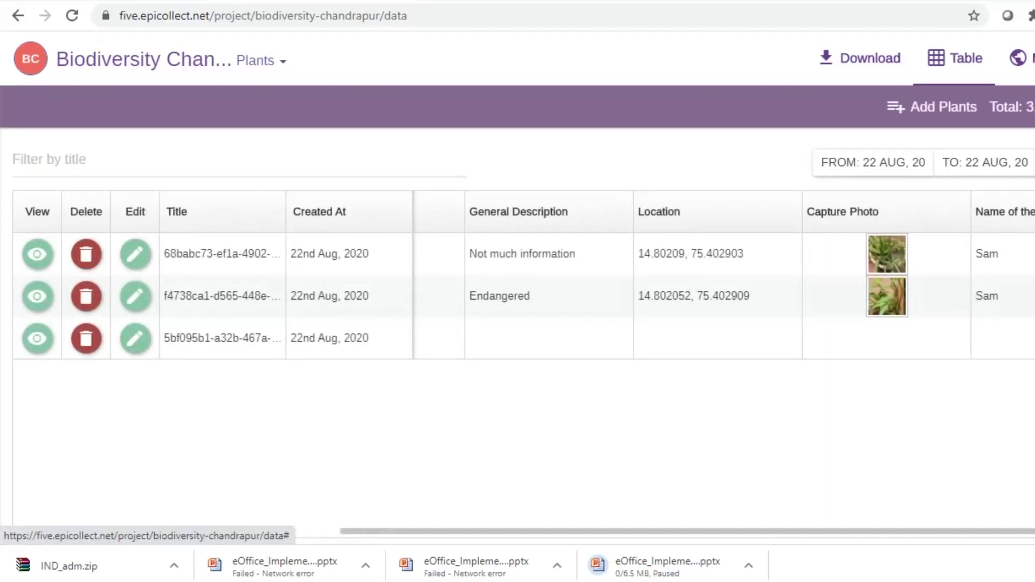
{"action": "left_click", "coordinate": [859, 58]}
{"action": "left_click", "coordinate": [126, 187]}
{"action": "left_click", "coordinate": [125, 187]}
{"action": "left_click", "coordinate": [125, 316]}
{"action": "left_click", "coordinate": [125, 316]}
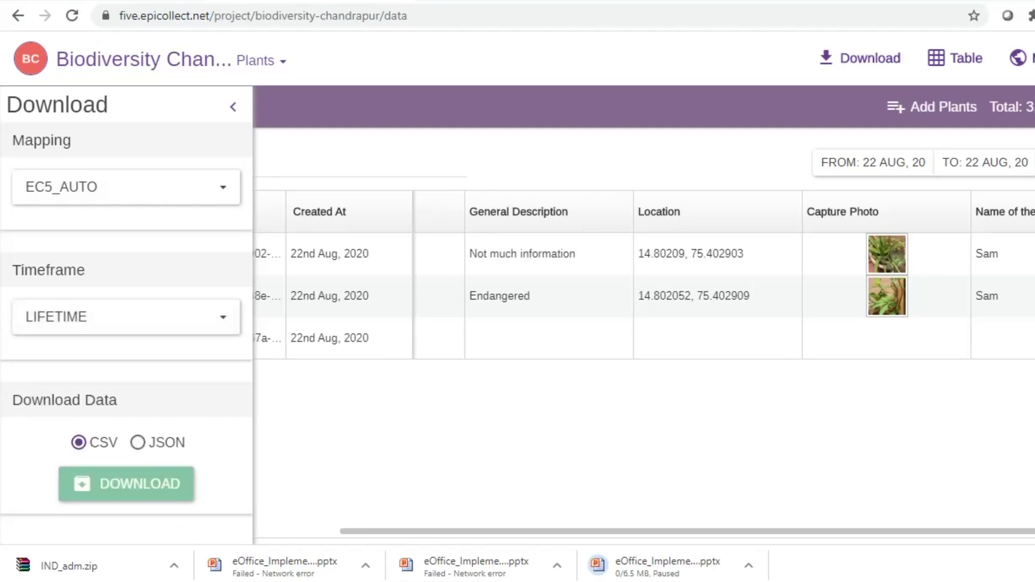
{"action": "left_click", "coordinate": [126, 483]}
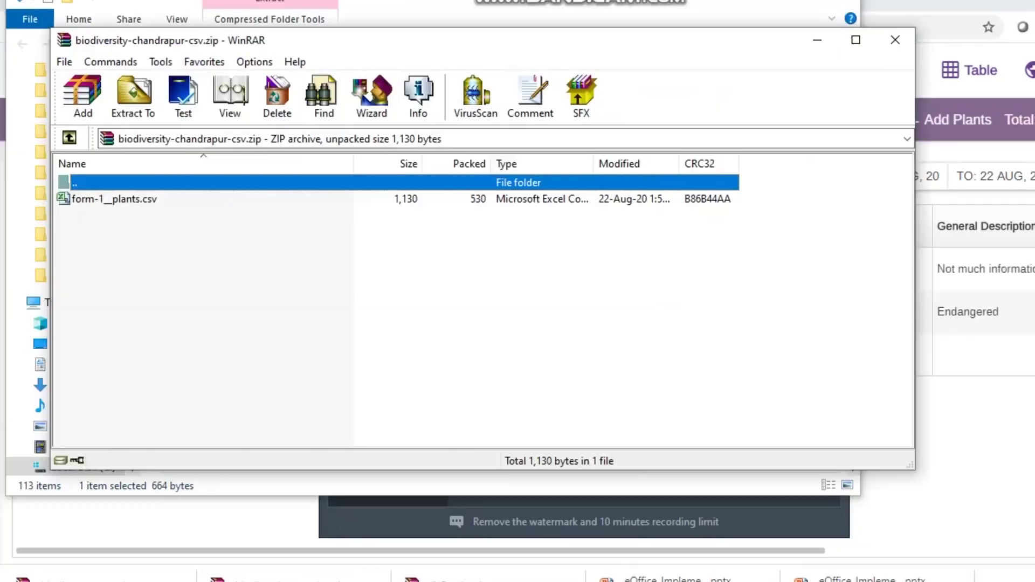
Step: Open form-1__plants.csv from the biodiversity-chandrapur-csv.zip archive in Excel and dismiss the Office activation wizard
{"action": "left_click", "coordinate": [114, 198]}
{"action": "key", "text": "Return"}
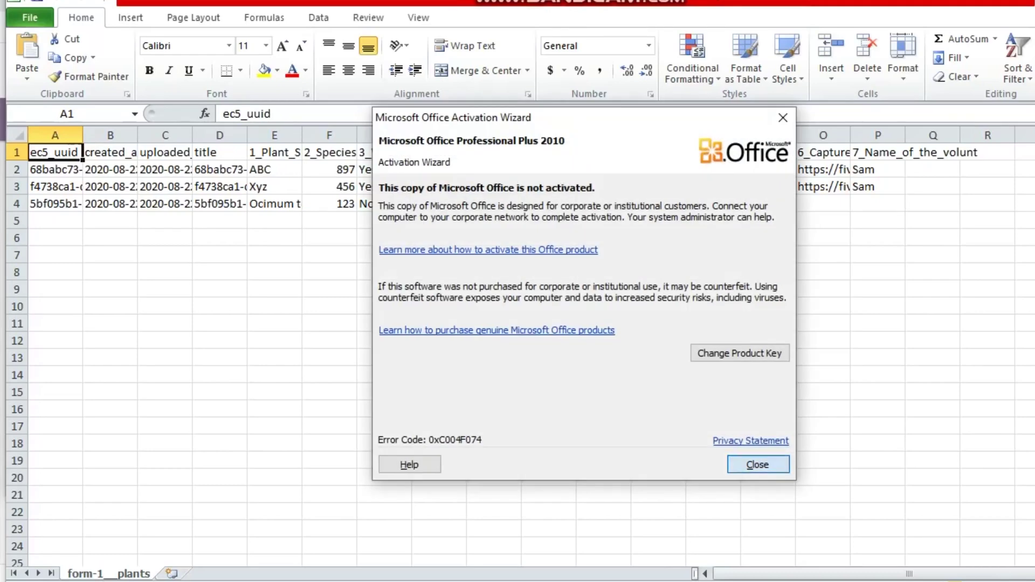
{"action": "left_click", "coordinate": [757, 464]}
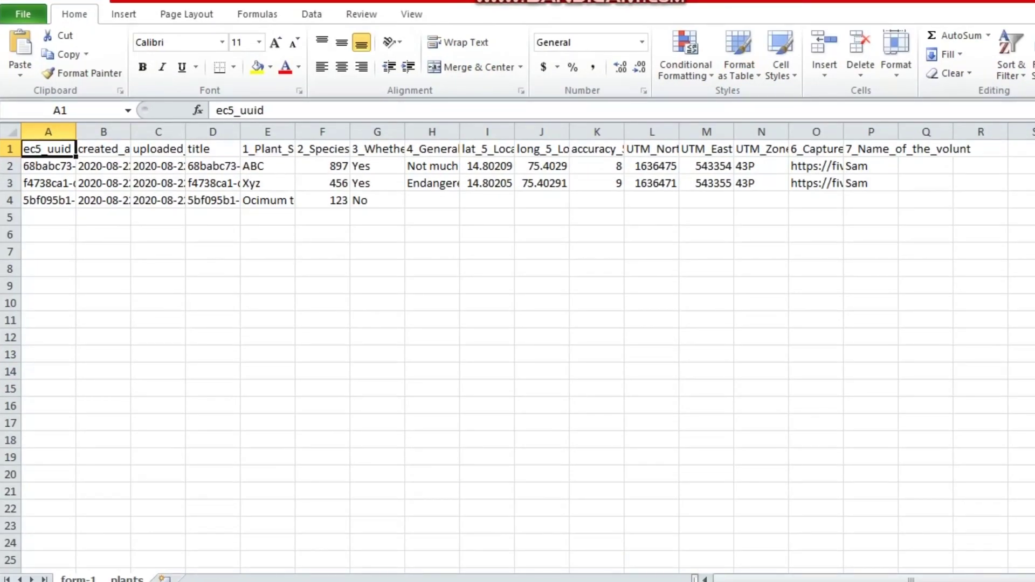
Step: Fit the widths of all columns in the plants sheet to their contents
{"action": "left_click", "coordinate": [11, 131]}
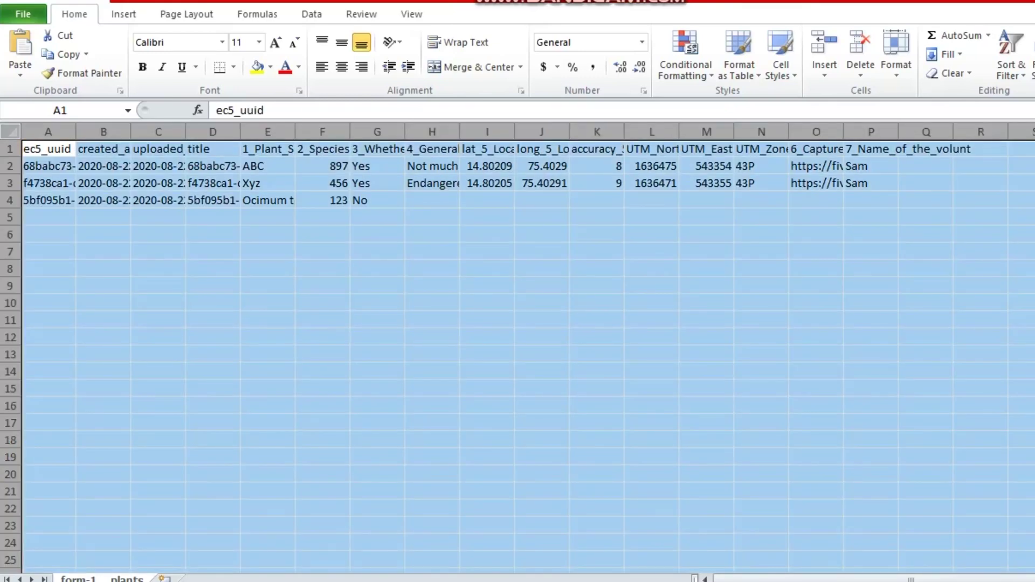
{"action": "double_click", "coordinate": [76, 131]}
{"action": "left_click", "coordinate": [453, 183]}
{"action": "left_click", "coordinate": [634, 166]}
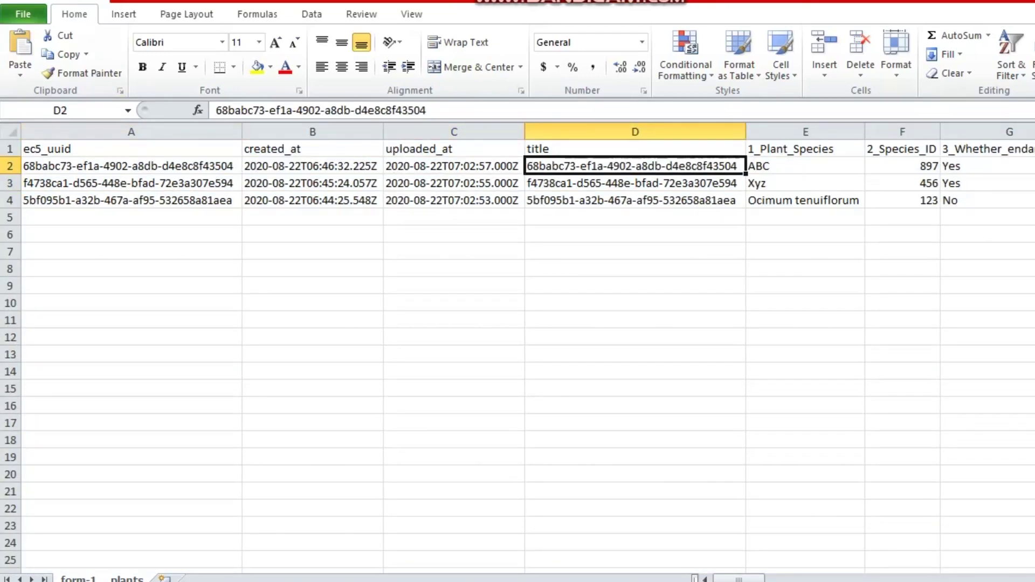
Step: Select the header cells from ec5_uuid to title to review the entry metadata columns
{"action": "left_click_drag", "start_coordinate": [131, 131], "coordinate": [635, 131]}
{"action": "left_click", "coordinate": [131, 166]}
{"action": "left_click_drag", "start_coordinate": [131, 149], "coordinate": [635, 149]}
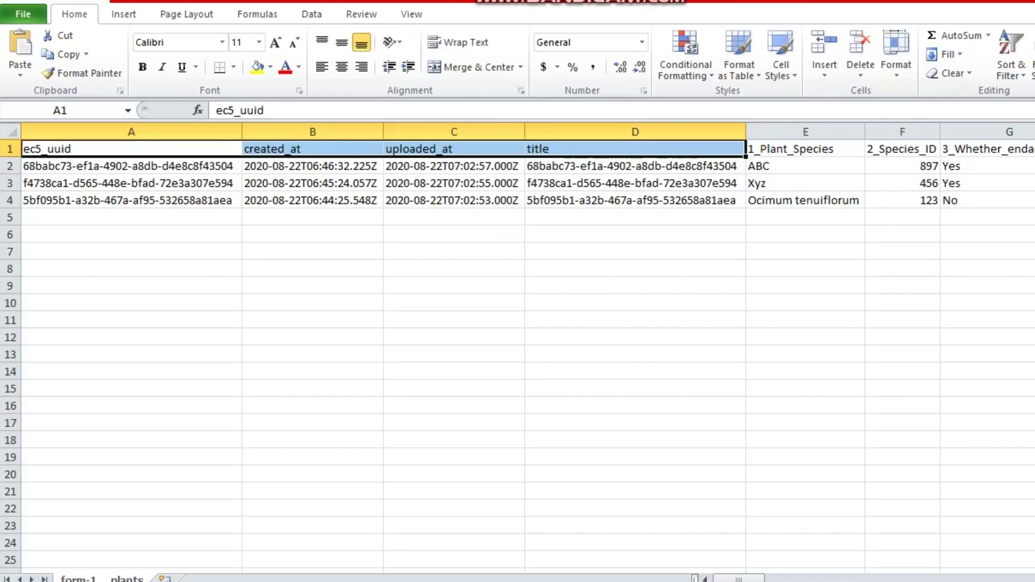
Step: Examine the header row across the form's question columns, from 1_Plant_Species through the location fields
{"action": "key", "text": "Right"}
{"action": "key", "text": "Right"}
{"action": "key", "text": "Right"}
{"action": "key", "text": "Right"}
{"action": "key", "text": "Right"}
{"action": "key", "text": "Right"}
{"action": "key", "text": "Right"}
{"action": "key", "text": "Right"}
{"action": "key", "text": "Left"}
{"action": "key", "text": "Left"}
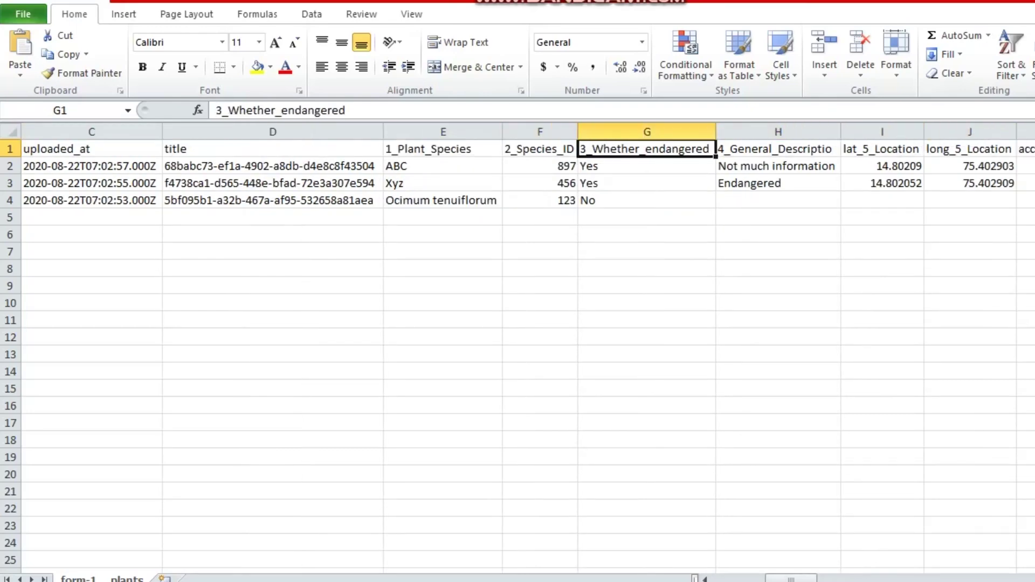
{"action": "key", "text": "Right"}
{"action": "key", "text": "Right"}
{"action": "key", "text": "Right"}
{"action": "key", "text": "Right"}
{"action": "key", "text": "Right"}
{"action": "key", "text": "Right"}
{"action": "key", "text": "Right"}
{"action": "key", "text": "Left"}
{"action": "key", "text": "Left"}
{"action": "key", "text": "Left"}
{"action": "key", "text": "Left"}
{"action": "key", "text": "Left"}
{"action": "key", "text": "Left"}
{"action": "key", "text": "Left"}
{"action": "key", "text": "Left"}
{"action": "key", "text": "Left"}
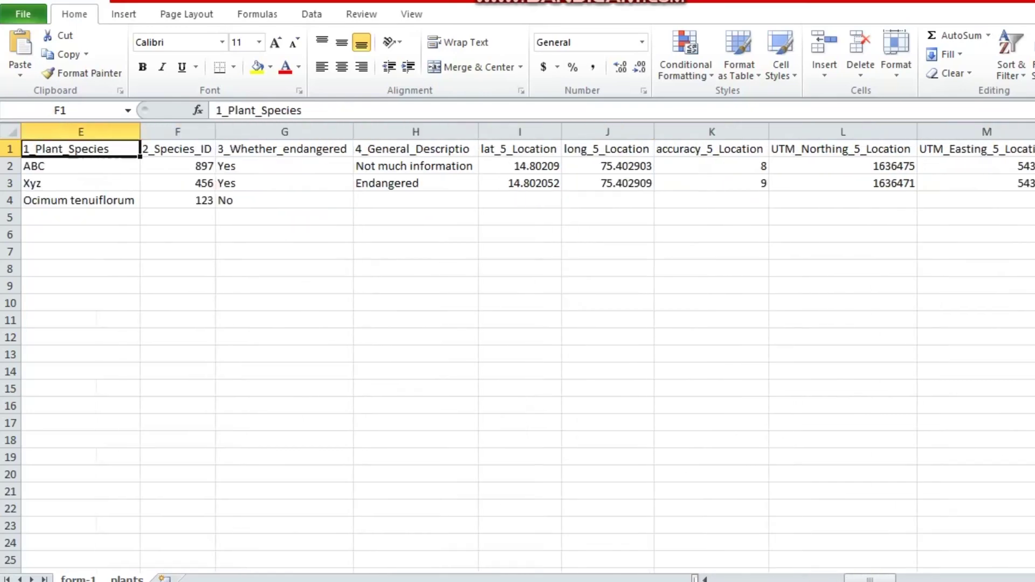
{"action": "key", "text": "Left"}
Step: Select the header cells of the form's question columns, starting at 1_Plant_Species
{"action": "key", "text": "Right"}
{"action": "key", "text": "shift+Right"}
{"action": "key", "text": "shift+Right"}
{"action": "key", "text": "shift+Right"}
{"action": "key", "text": "shift+Right"}
{"action": "key", "text": "shift+Right"}
{"action": "key", "text": "shift+Right"}
{"action": "key", "text": "shift+Right"}
{"action": "key", "text": "shift+Right"}
{"action": "key", "text": "shift+Right"}
{"action": "key", "text": "shift+Right"}
{"action": "key", "text": "shift+Right"}
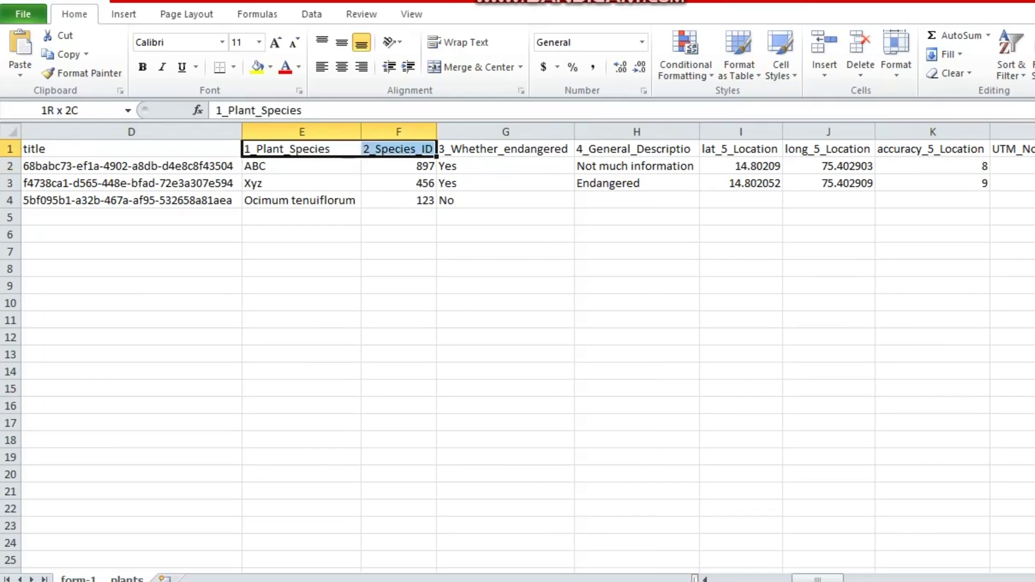